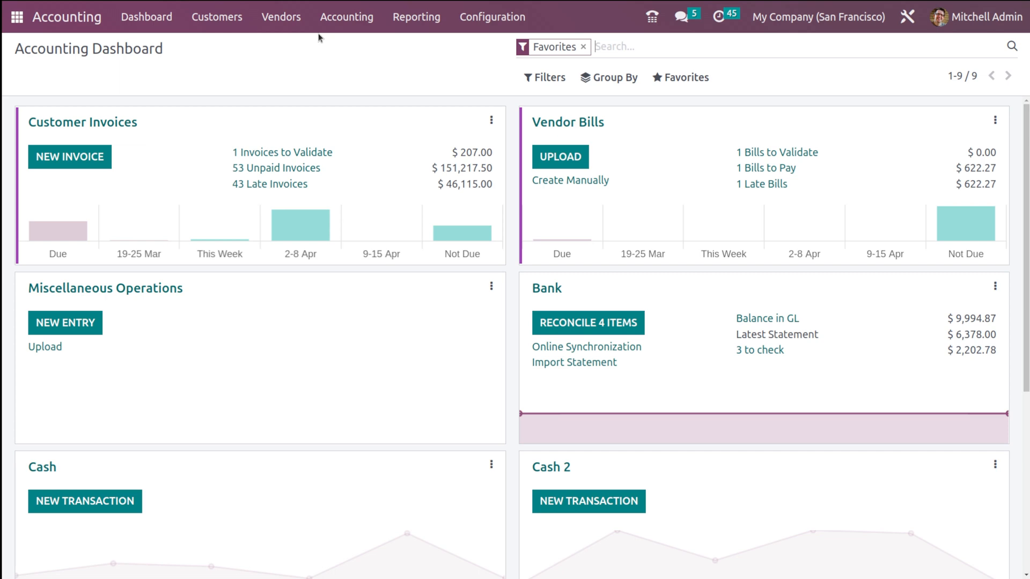
Step: Open the list of vendor bills in Accounting and look over the vendor options that include refunds
left_click(280, 31)
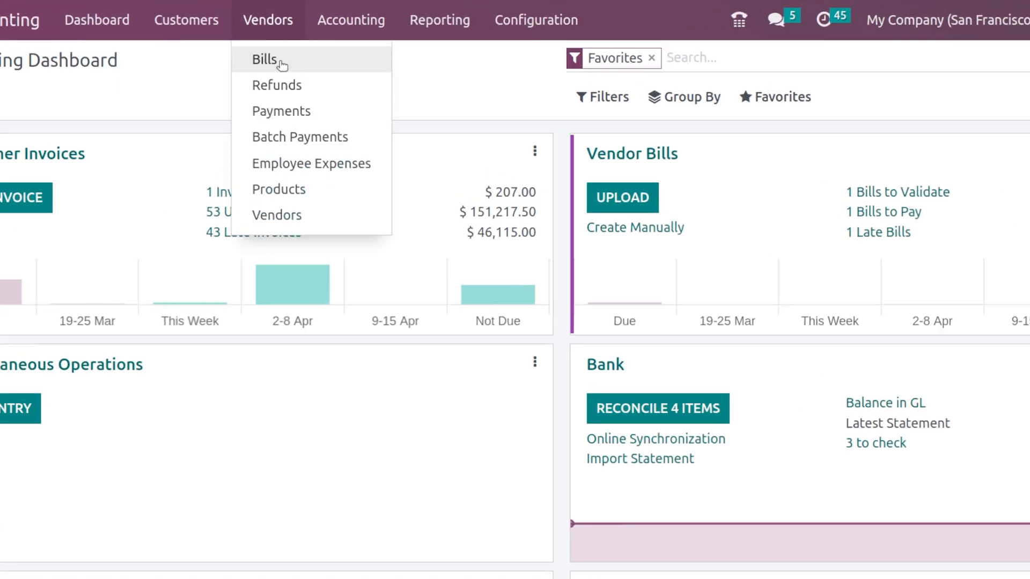
left_click(314, 57)
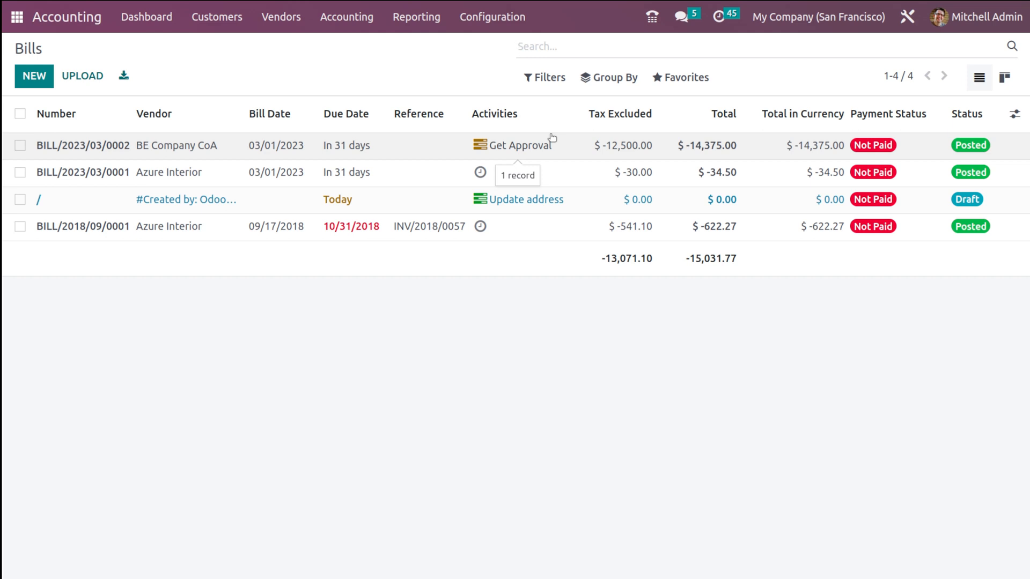
left_click(288, 28)
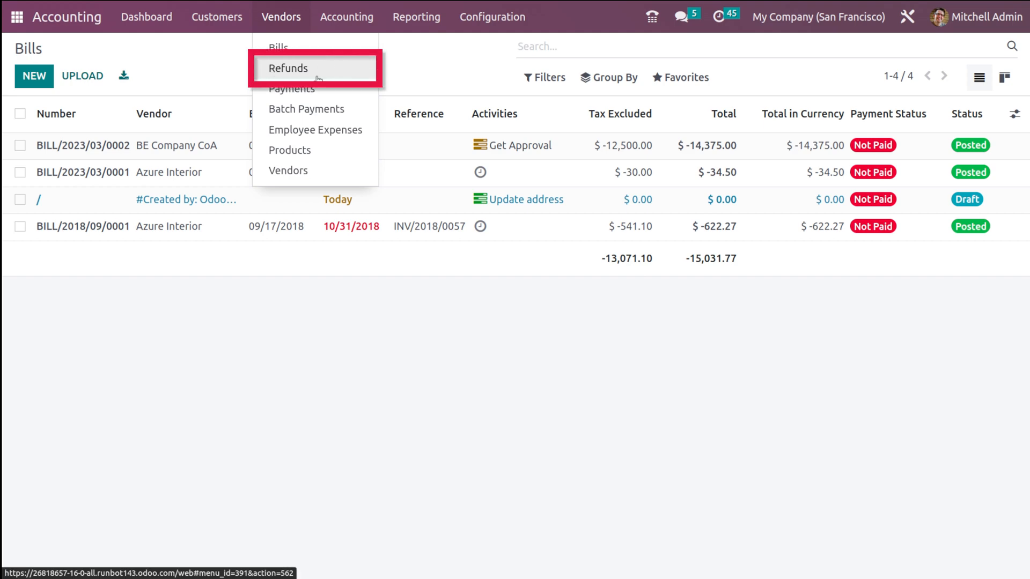
left_click(415, 72)
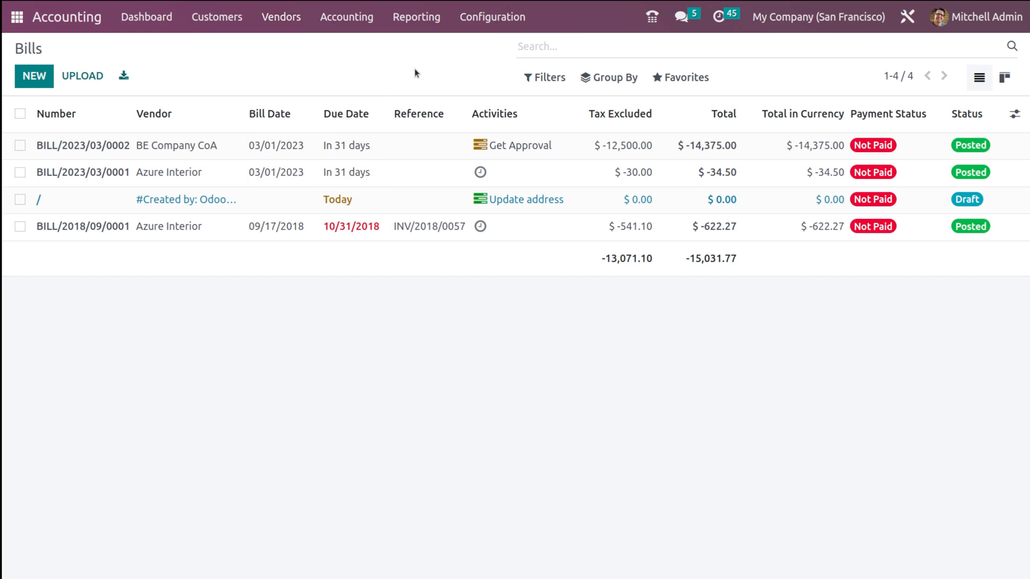
Step: Search the apps for "purc" and switch to the Purchase app
left_click(16, 18)
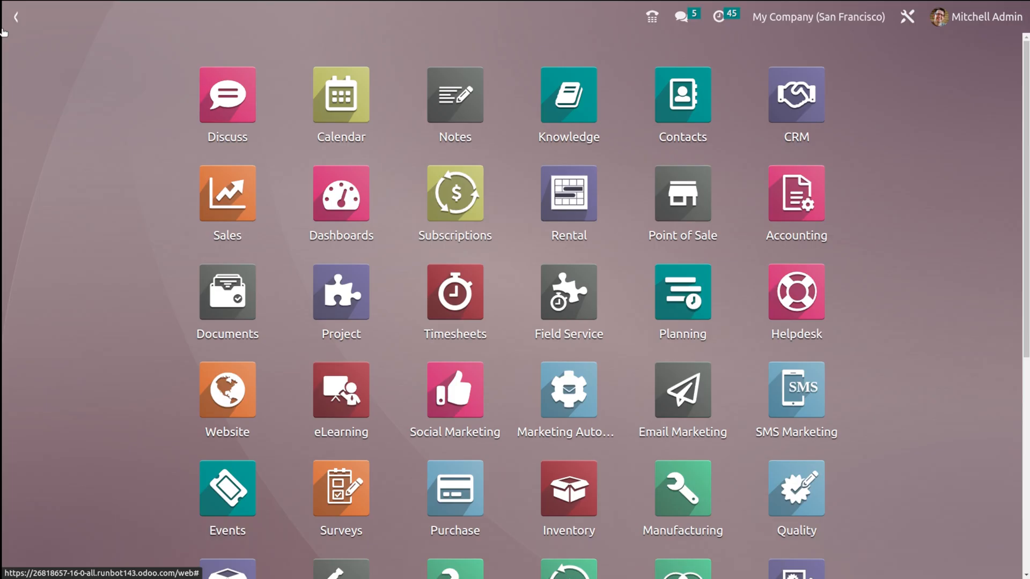
type("p")
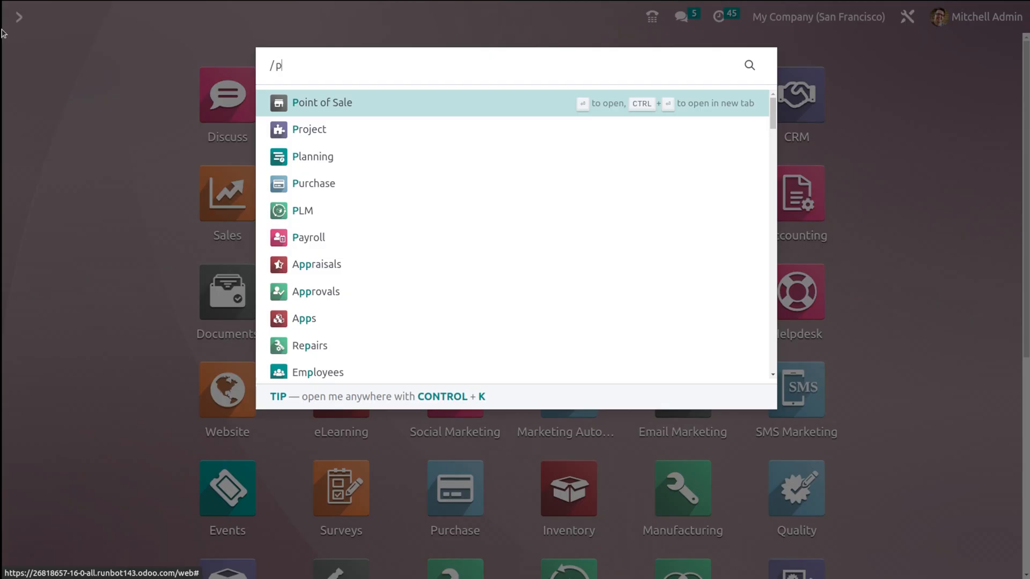
type("urc")
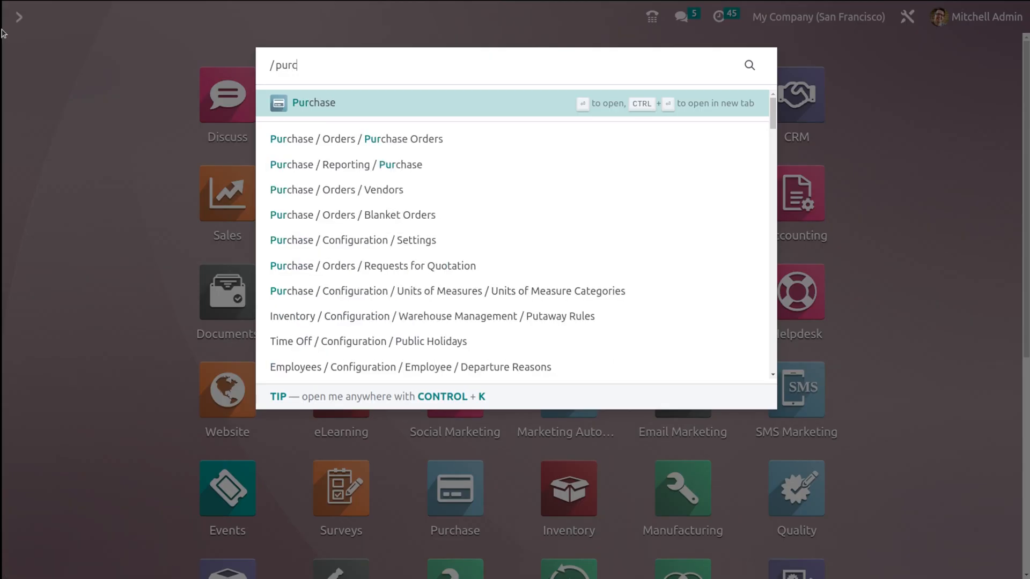
left_click(318, 103)
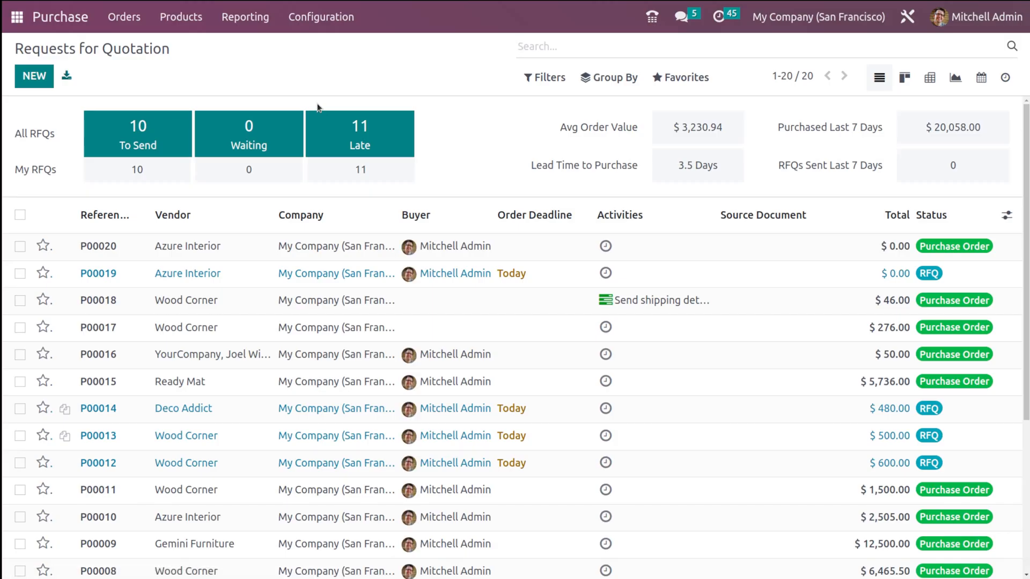
left_click(42, 78)
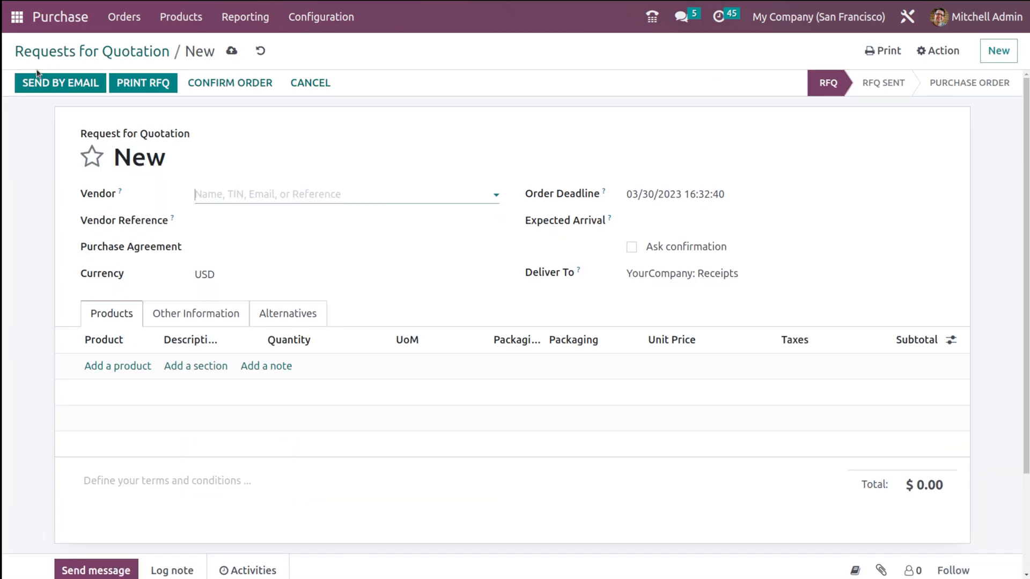
left_click(214, 192)
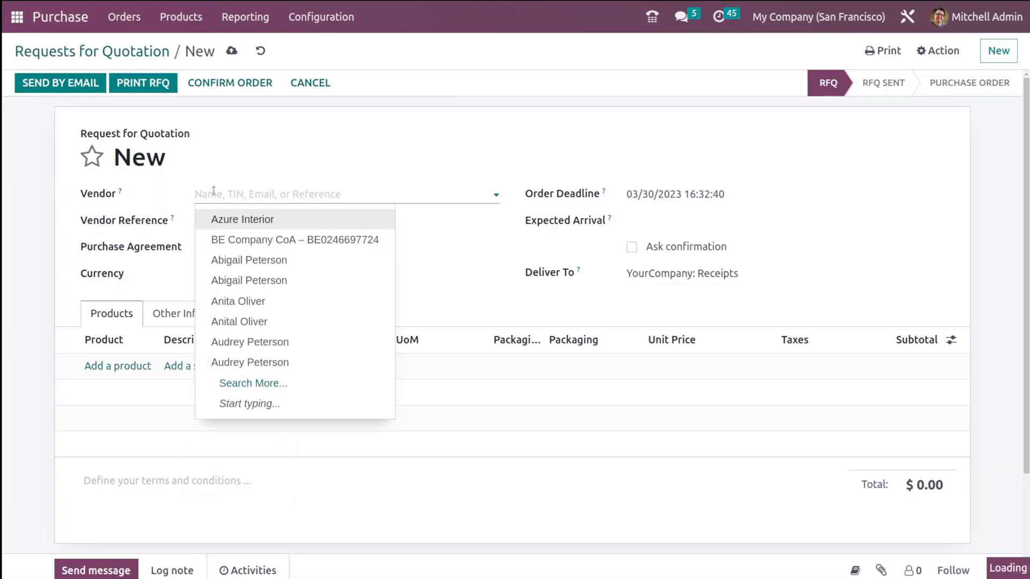
left_click(455, 250)
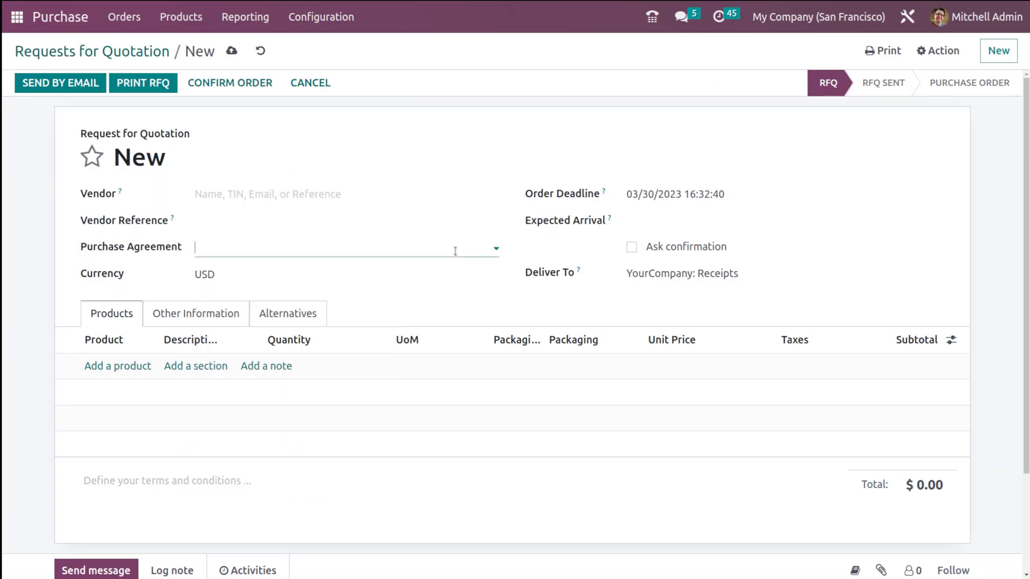
left_click(118, 364)
left_click(118, 363)
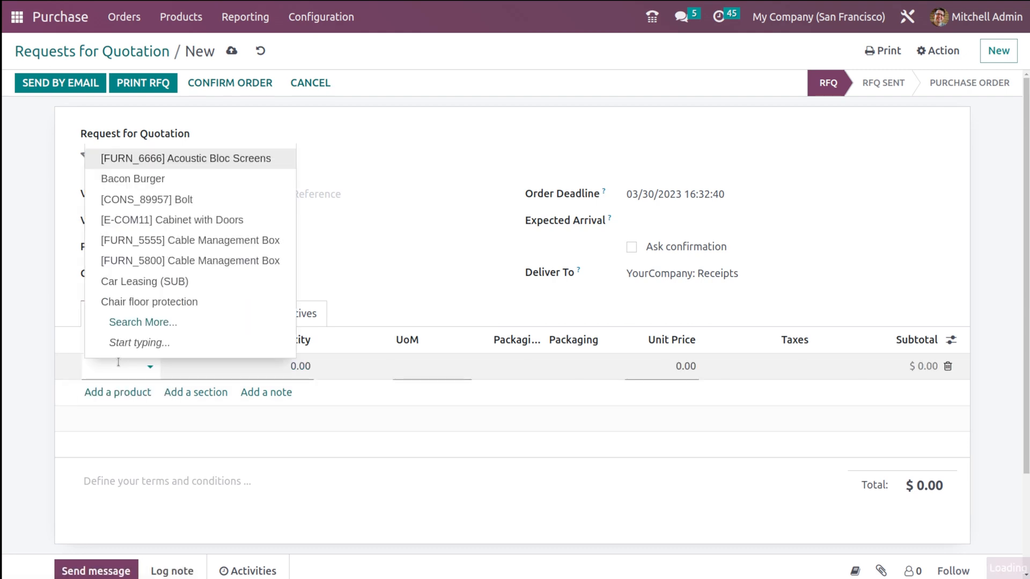
left_click(221, 159)
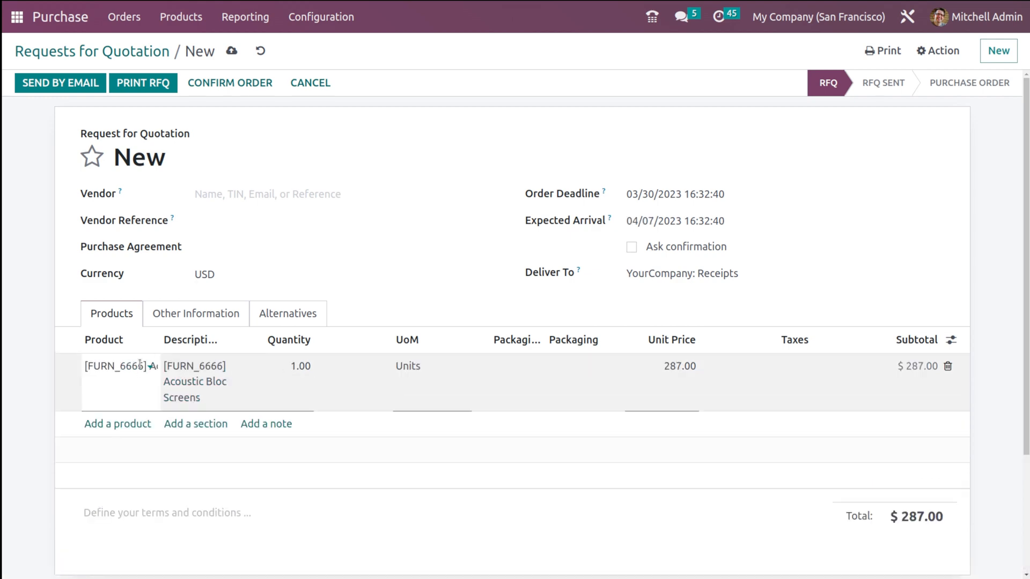
left_click(113, 364)
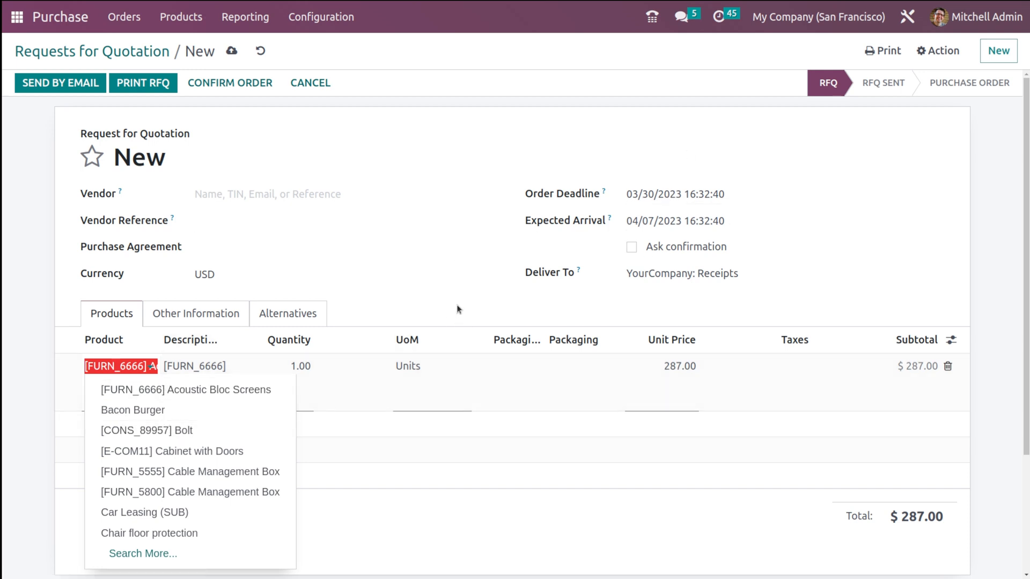
left_click(407, 290)
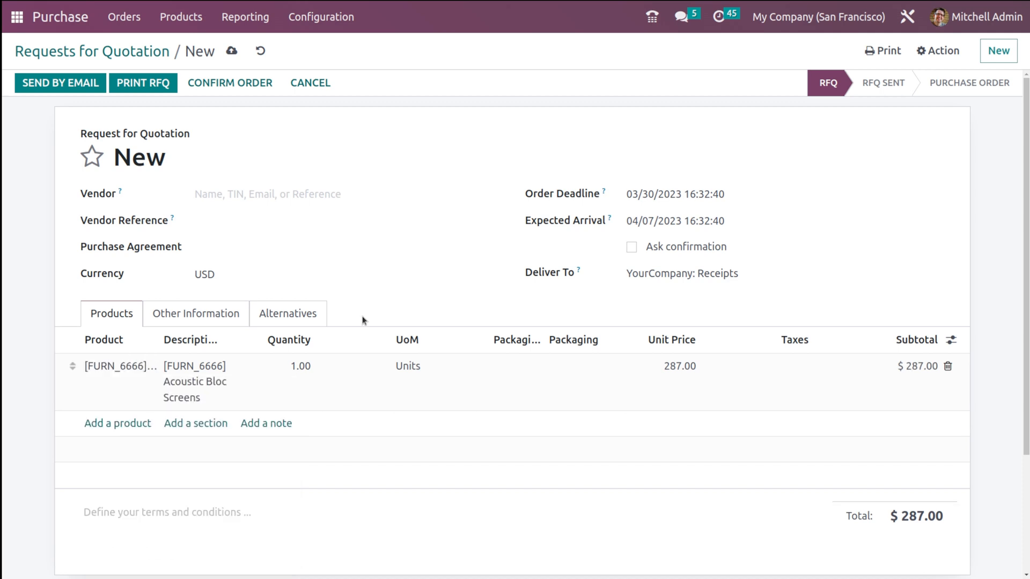
left_click(252, 51)
Step: Open the Acoustic Bloc Screens product and examine its purchase vendors and vendor bill control policy
left_click(179, 17)
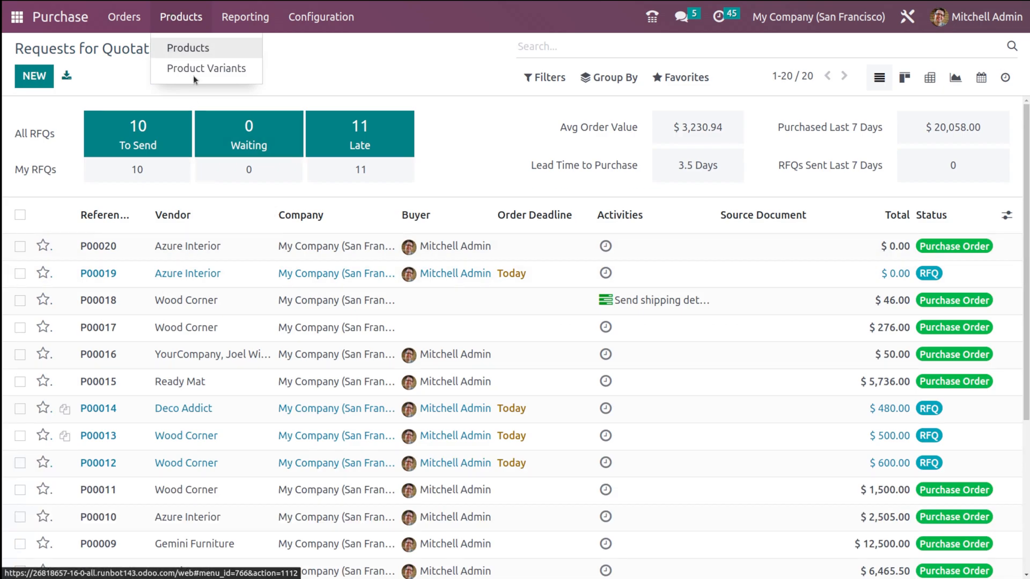
left_click(176, 50)
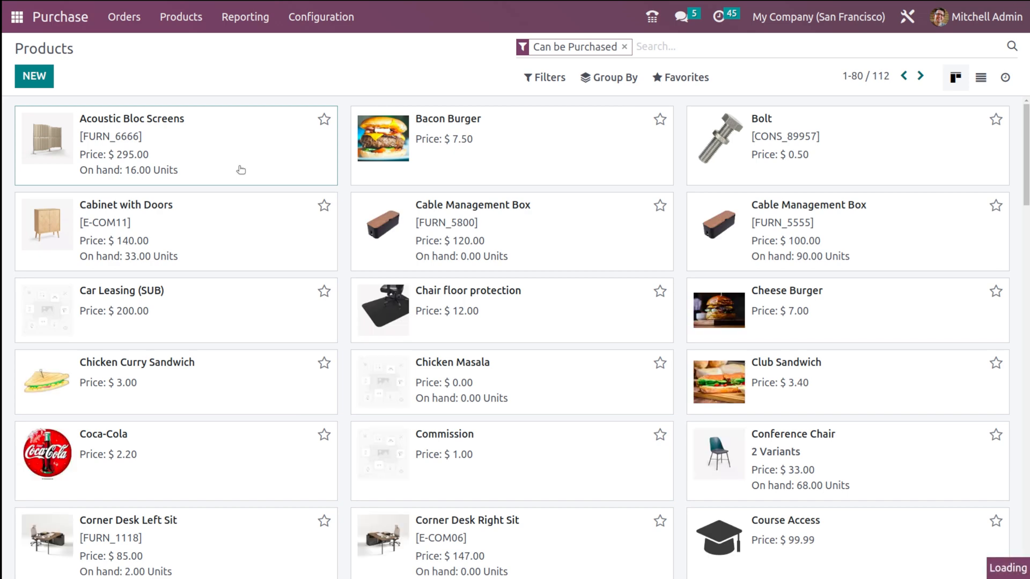
left_click(239, 167)
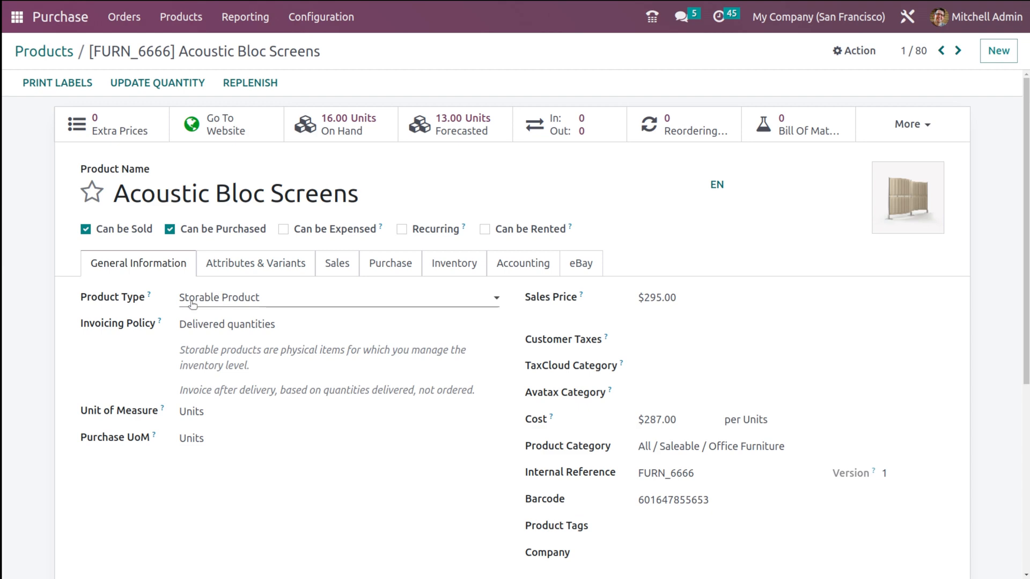
left_click(395, 270)
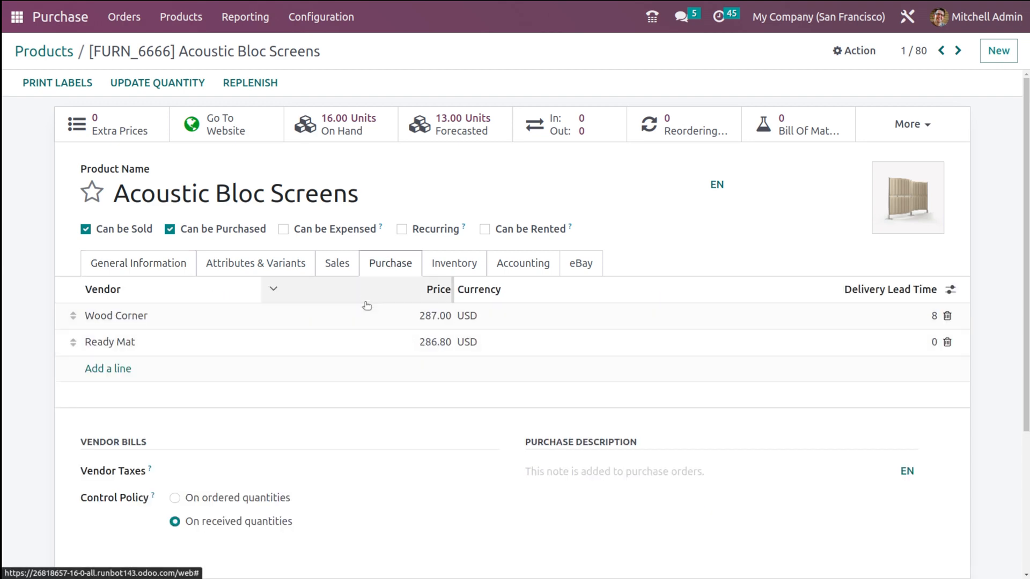
scroll(310, 470, "down", 3)
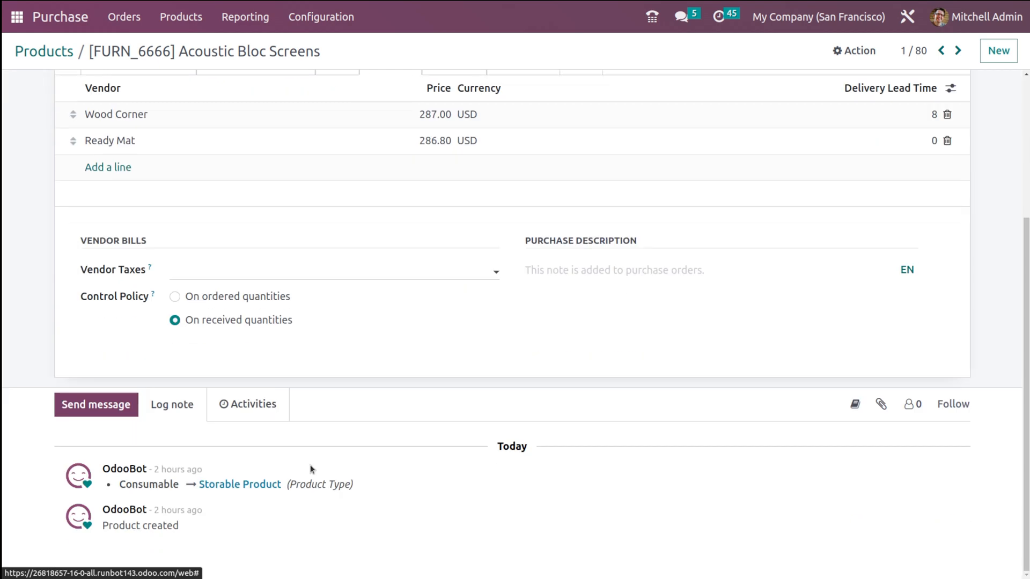
scroll(310, 470, "up", 1)
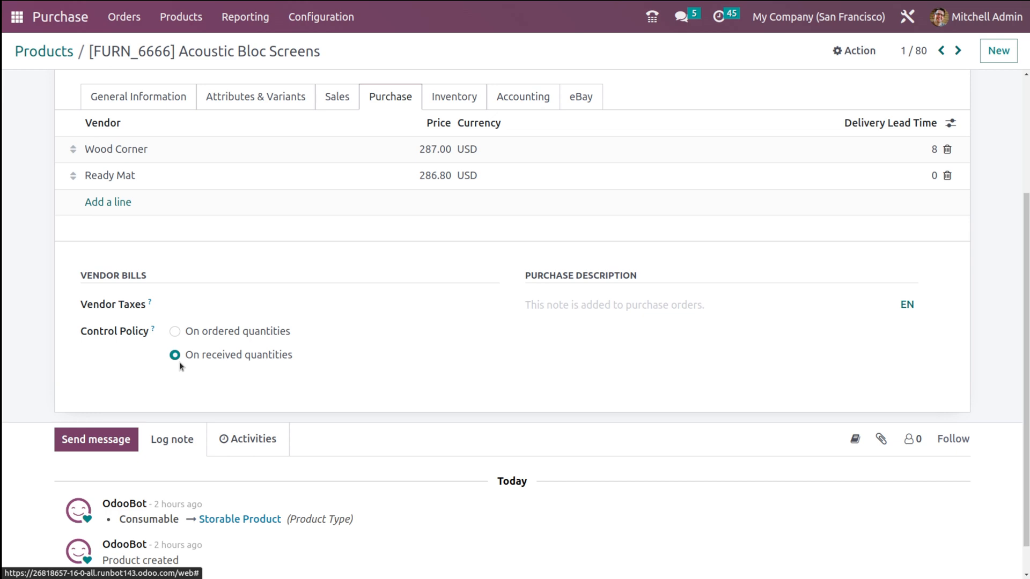
scroll(289, 246, "up", 3)
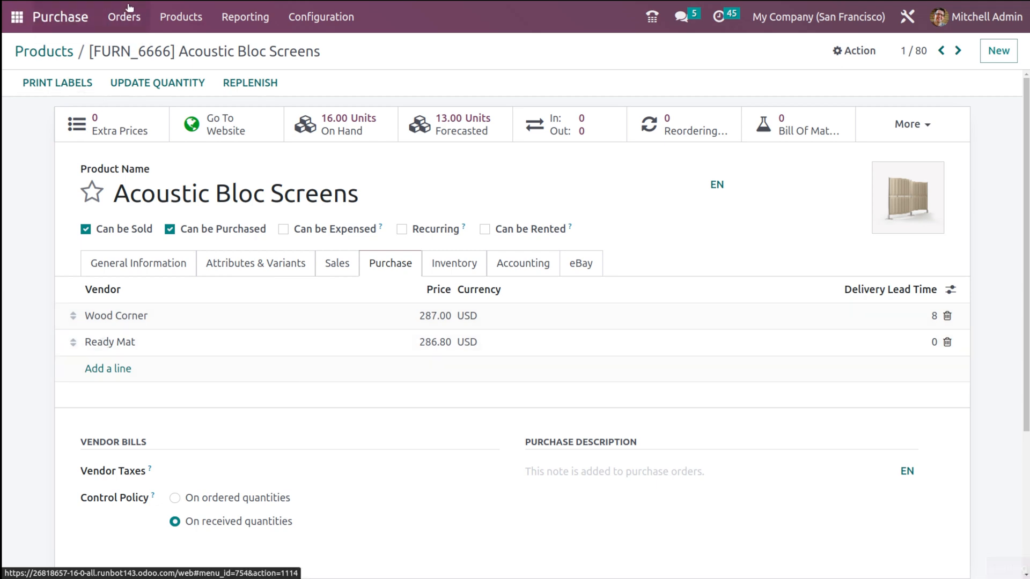
Step: Start a new request for quotation with Wood Corner as the vendor
left_click(60, 9)
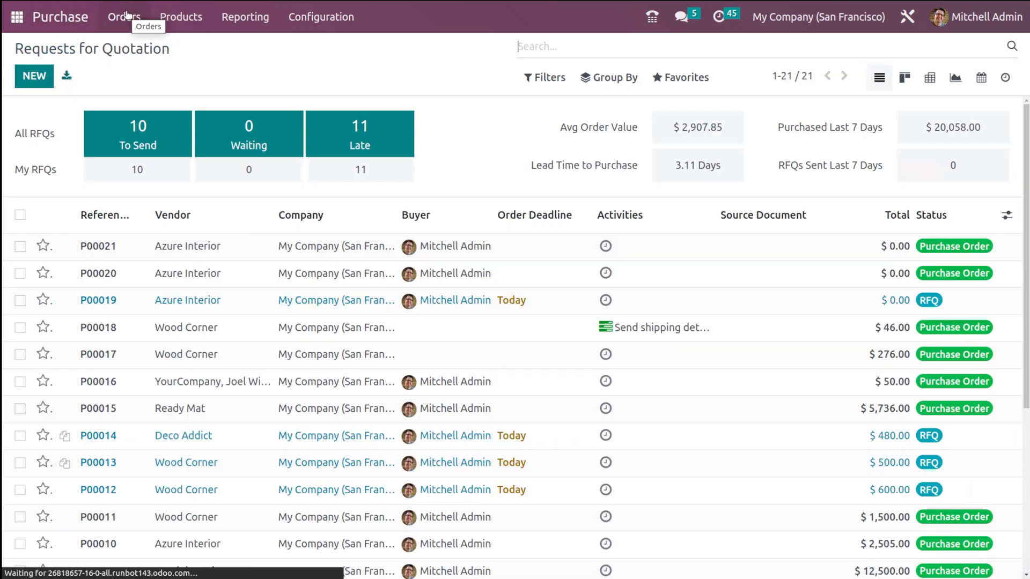
left_click(34, 79)
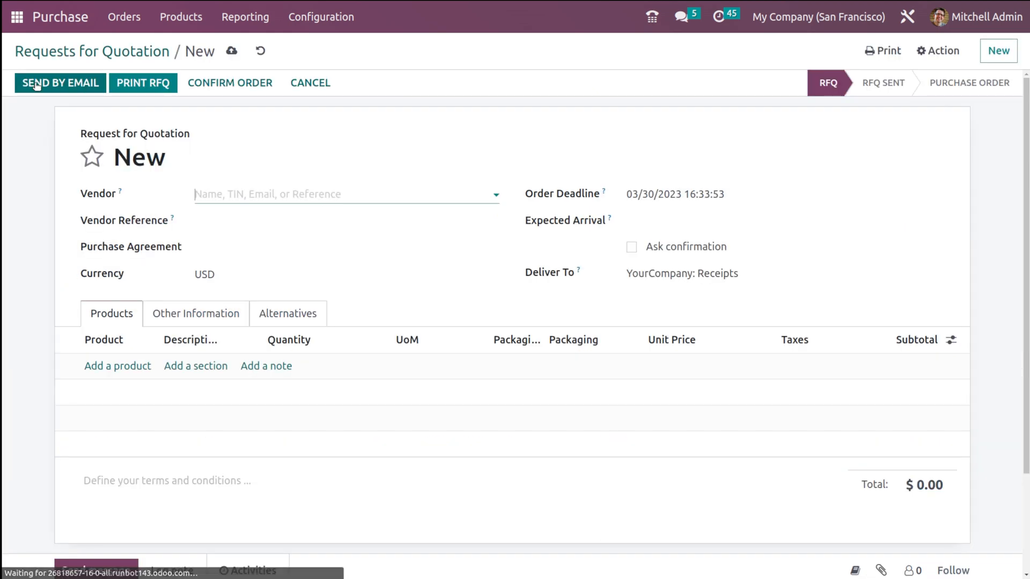
left_click(258, 190)
type("wood")
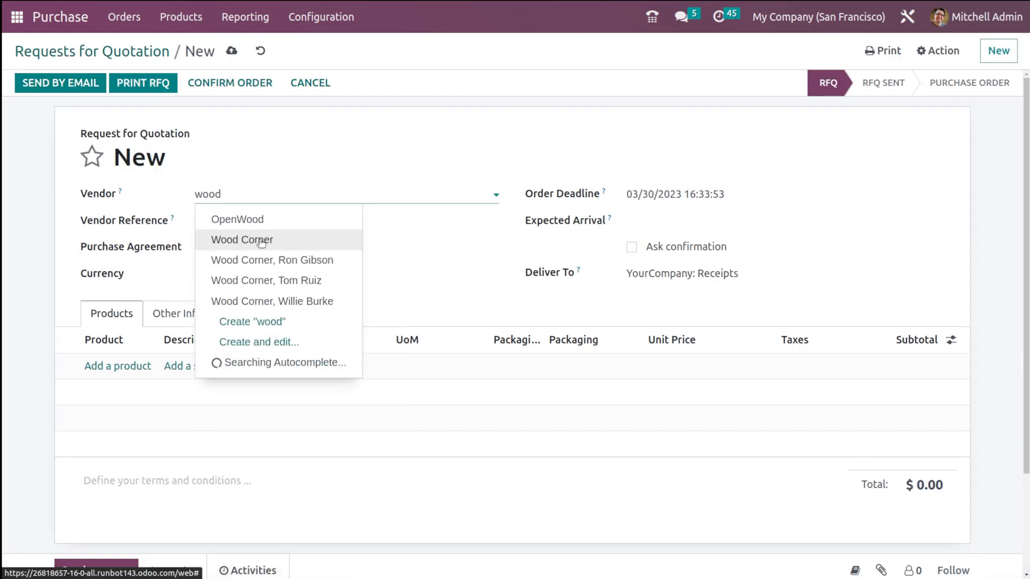
left_click(261, 240)
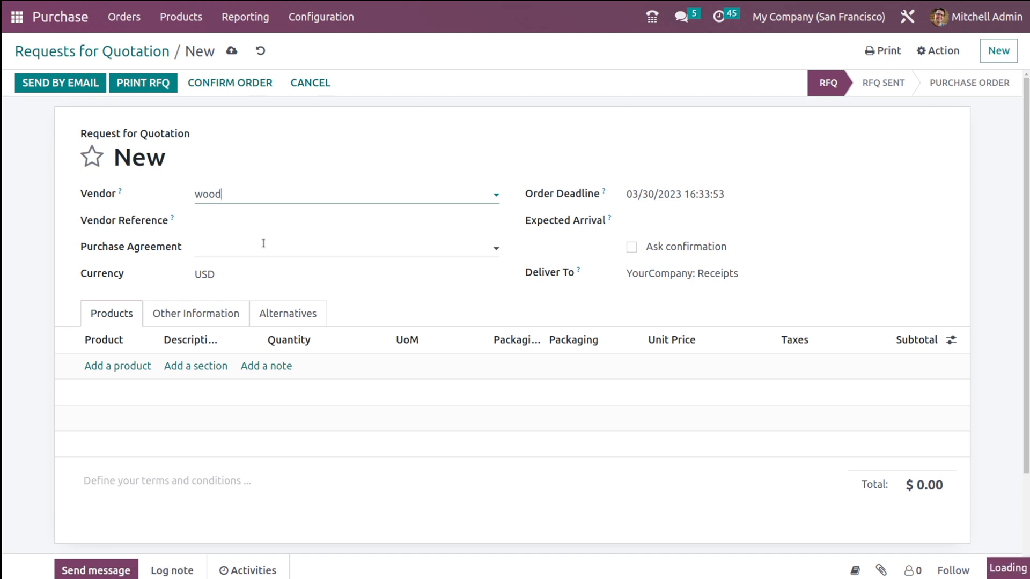
Step: Add the product [FURN_6666] Acoustic Bloc Screens to the request for quotation and confirm the order
left_click(113, 369)
left_click(117, 371)
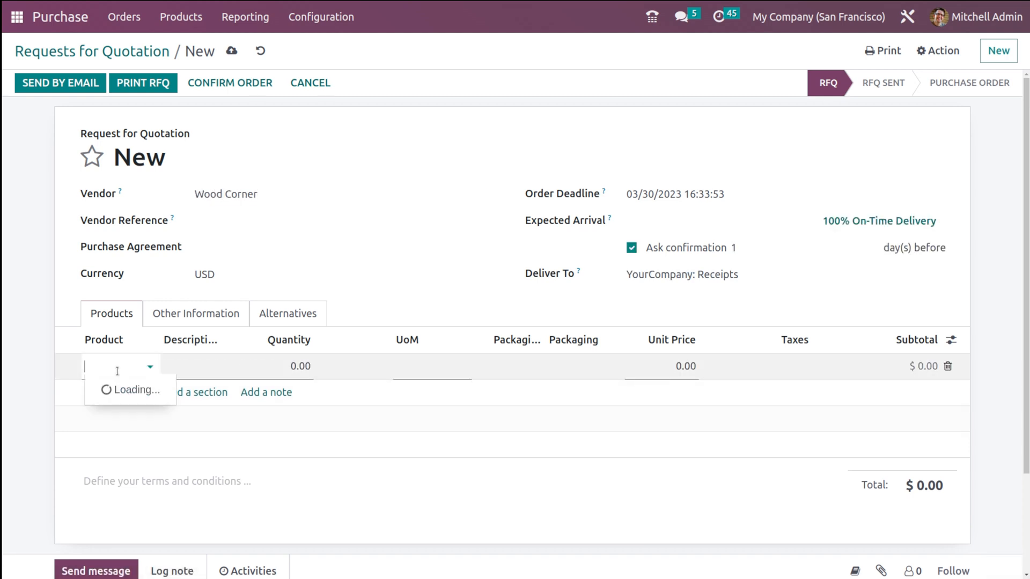
left_click(174, 158)
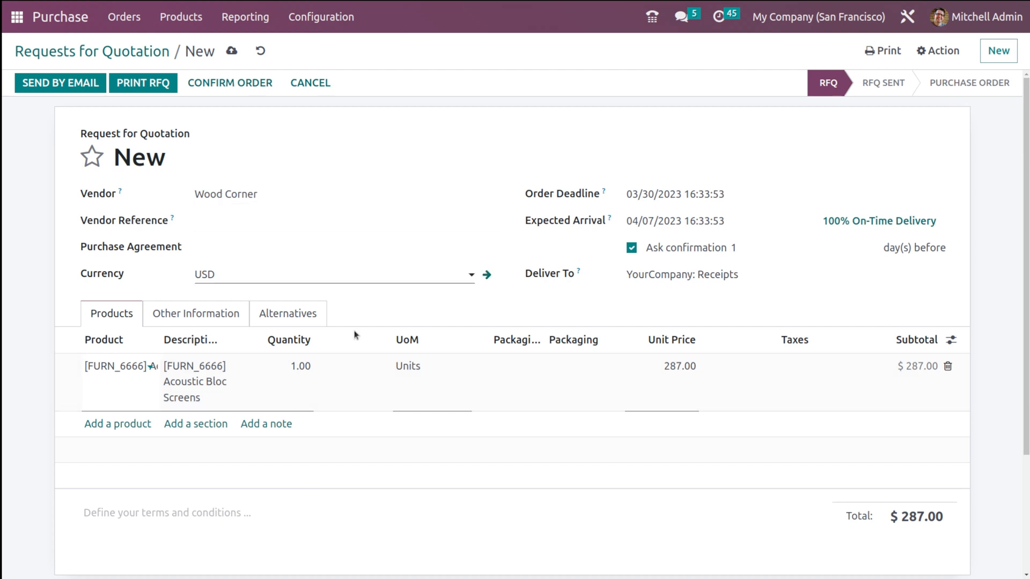
left_click(250, 87)
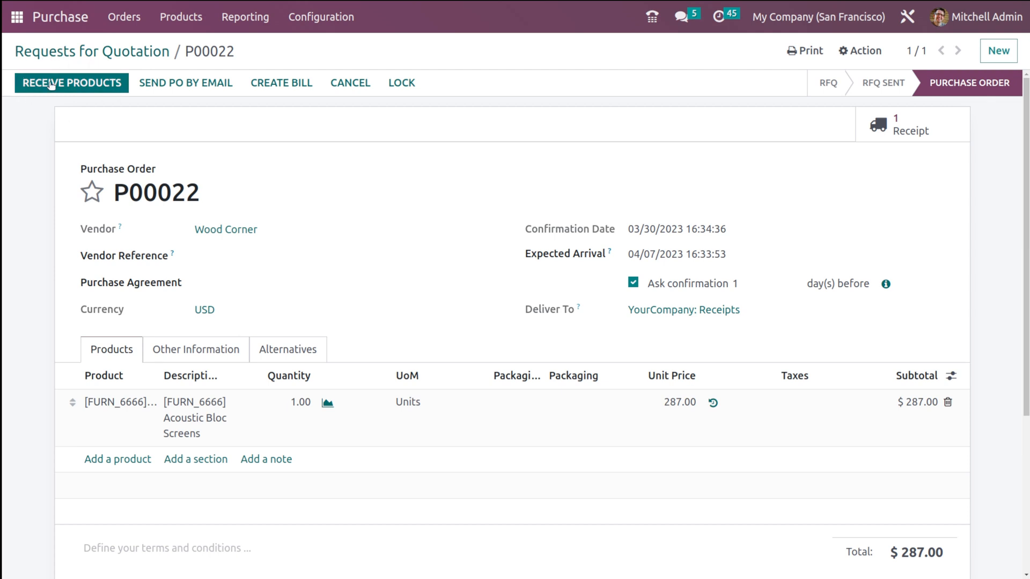
Step: Receive the ordered products and validate the receipt as an immediate transfer of all quantities
left_click(79, 85)
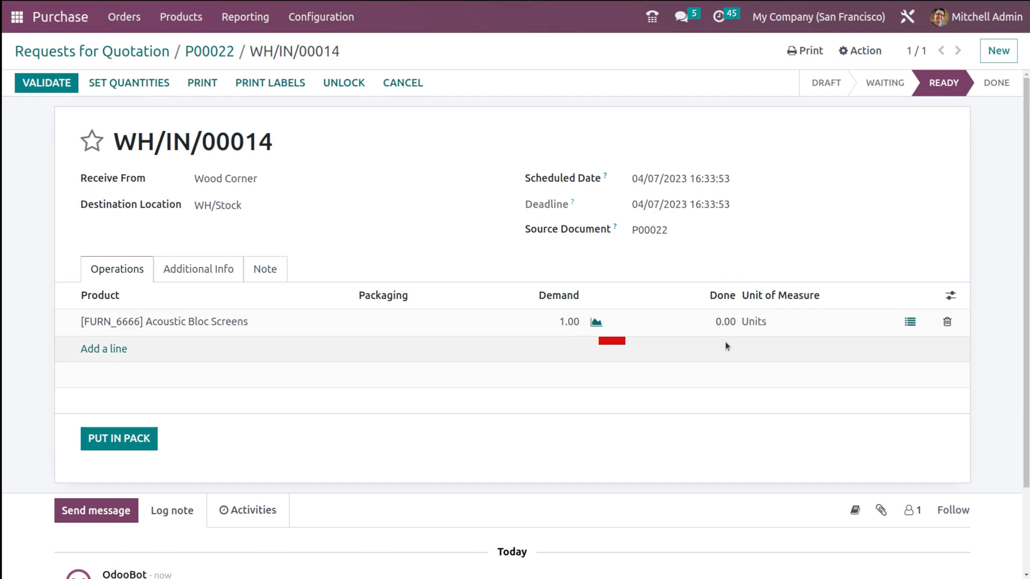
left_click(68, 92)
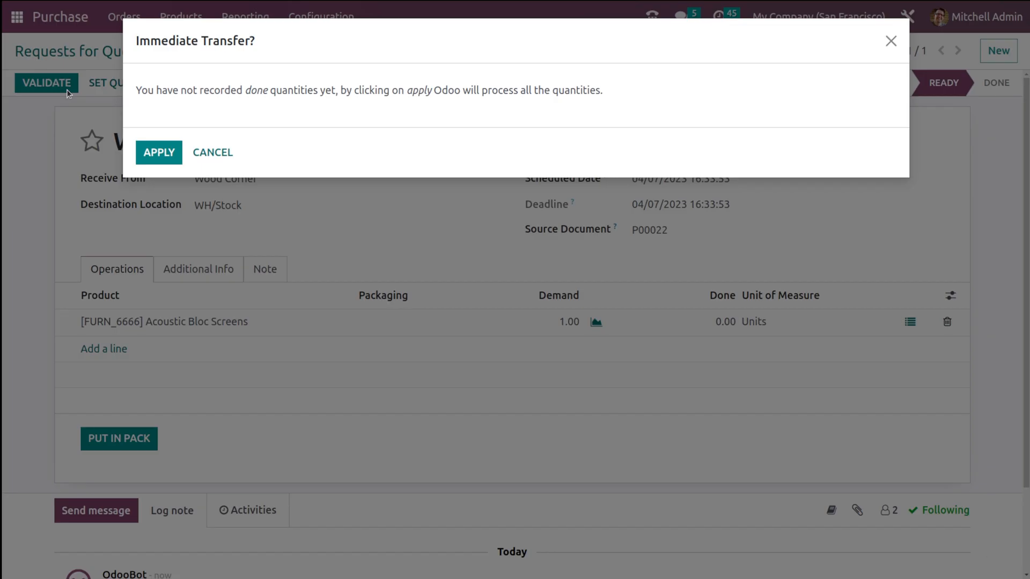
left_click(179, 158)
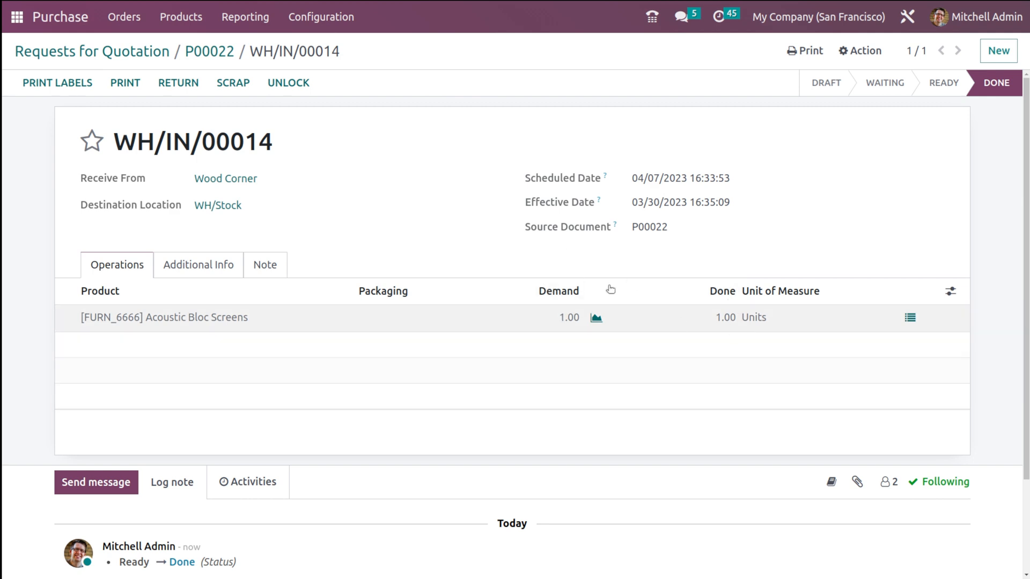
Step: Return to the purchase order, create its vendor bill and review the draft
left_click(232, 56)
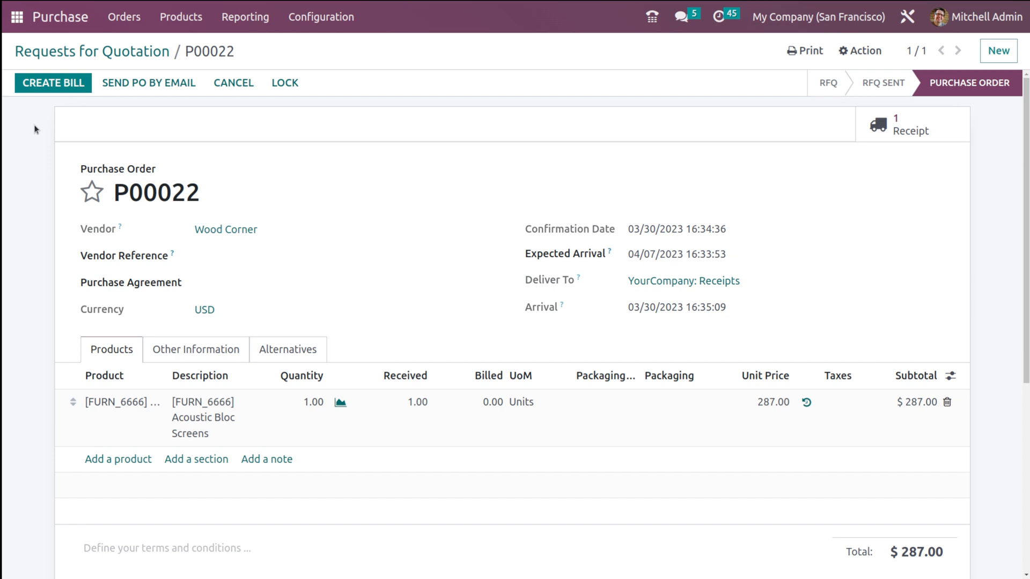
left_click(29, 84)
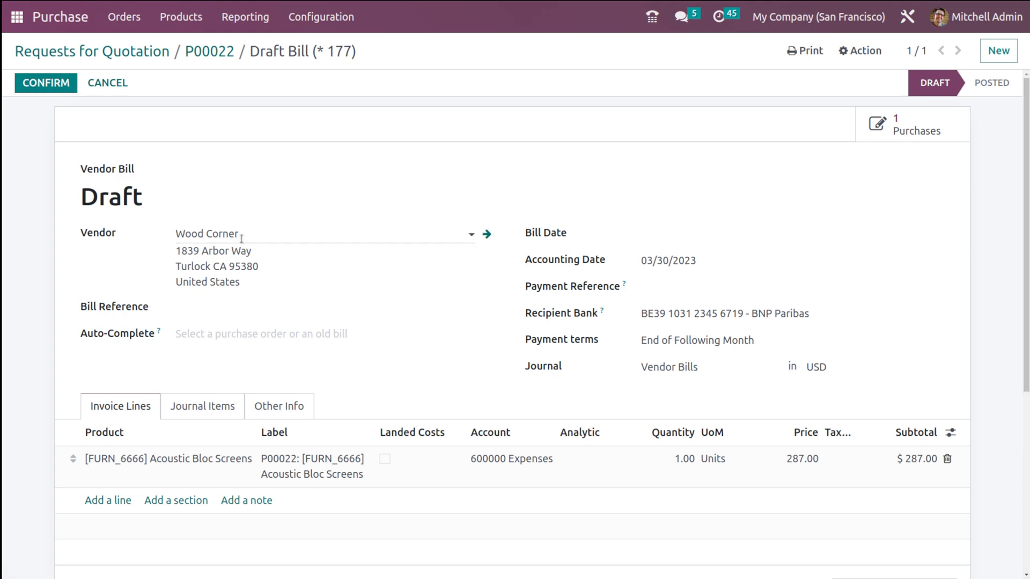
scroll(315, 487, "down", 5)
scroll(315, 487, "up", 5)
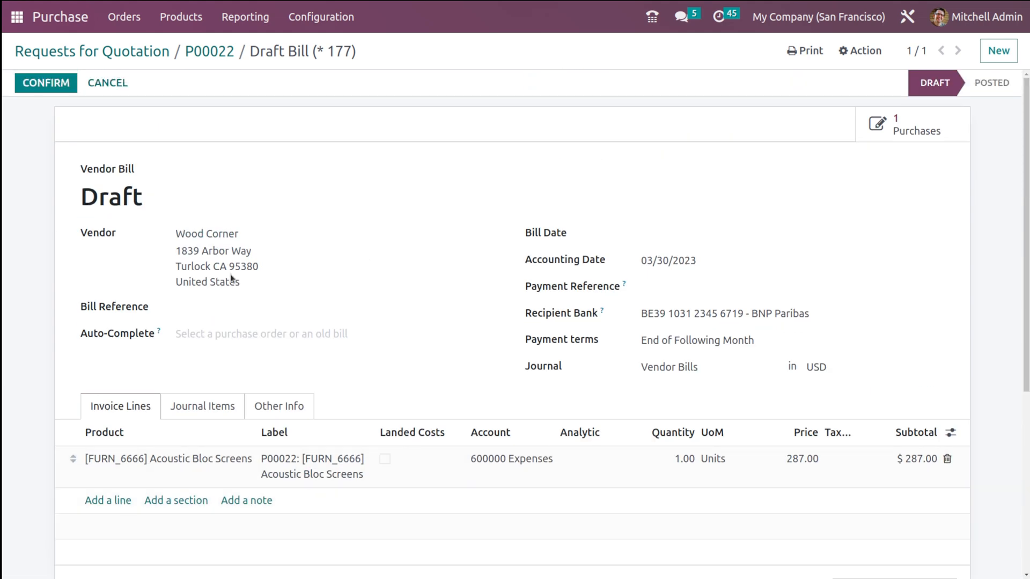
Step: Set the draft vendor bill's bill date to 03/30/2023 and confirm the bill
left_click(681, 236)
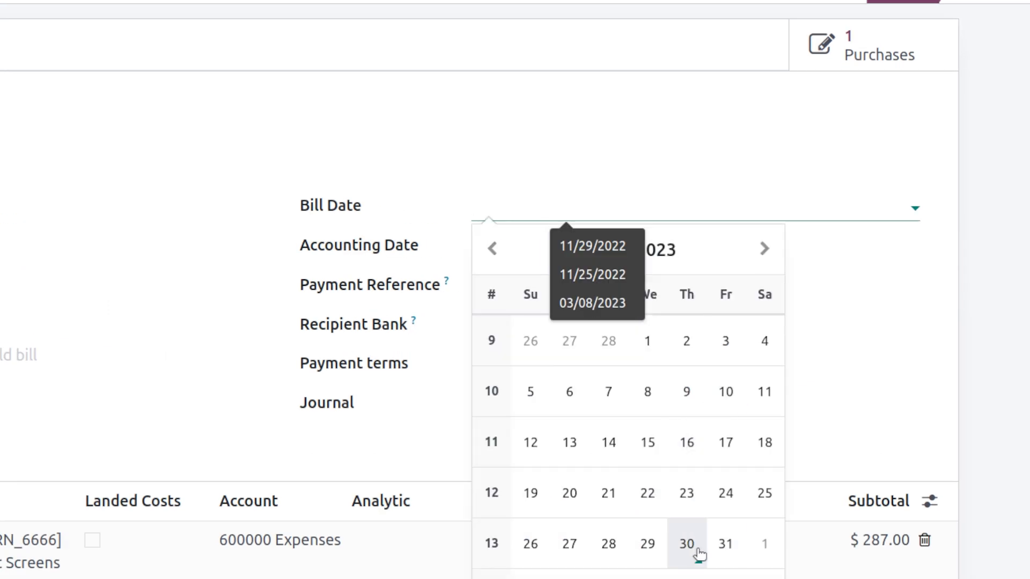
left_click(529, 227)
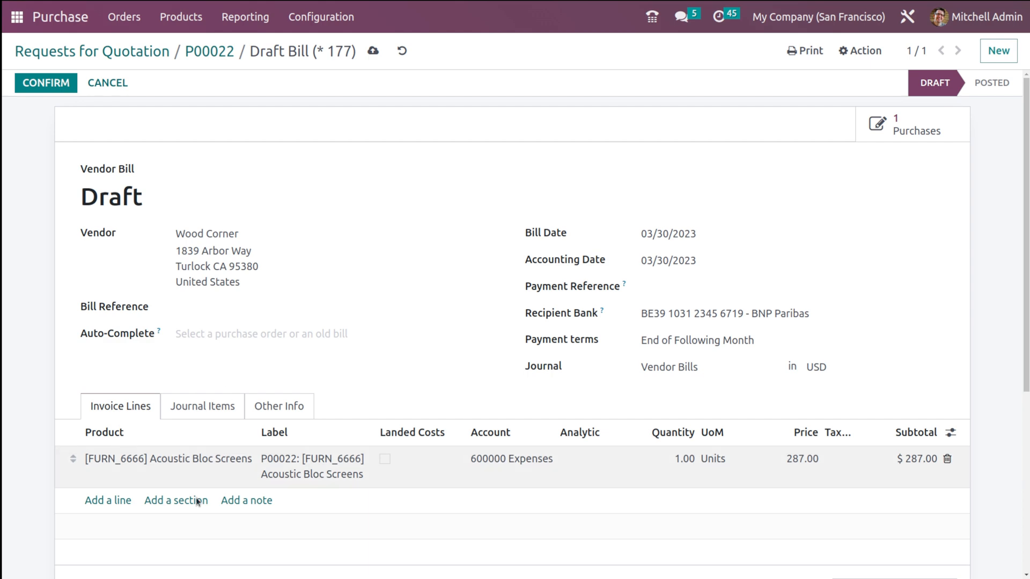
scroll(182, 460, "down", 5)
scroll(181, 461, "up", 5)
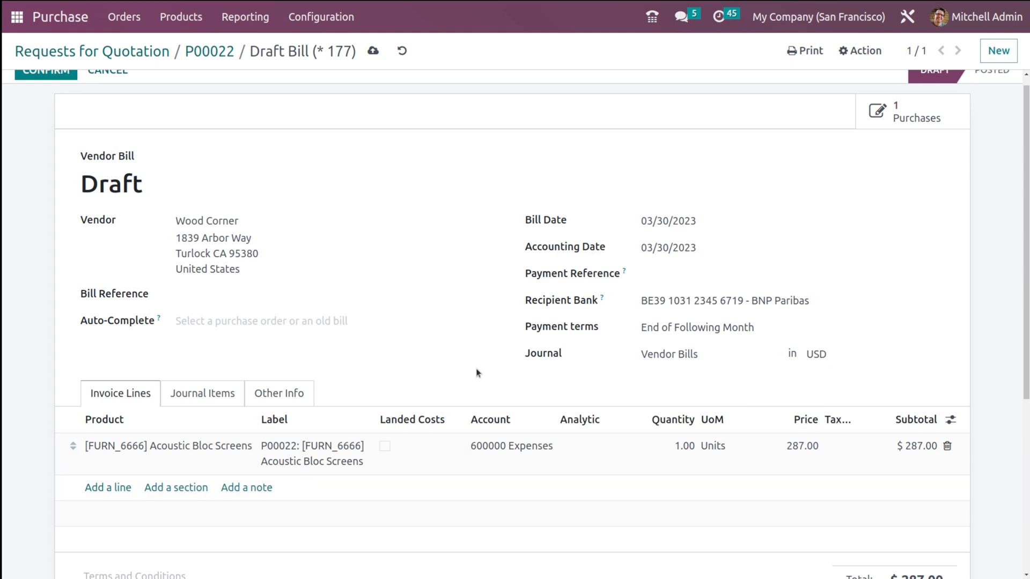
scroll(439, 360, "up", 1)
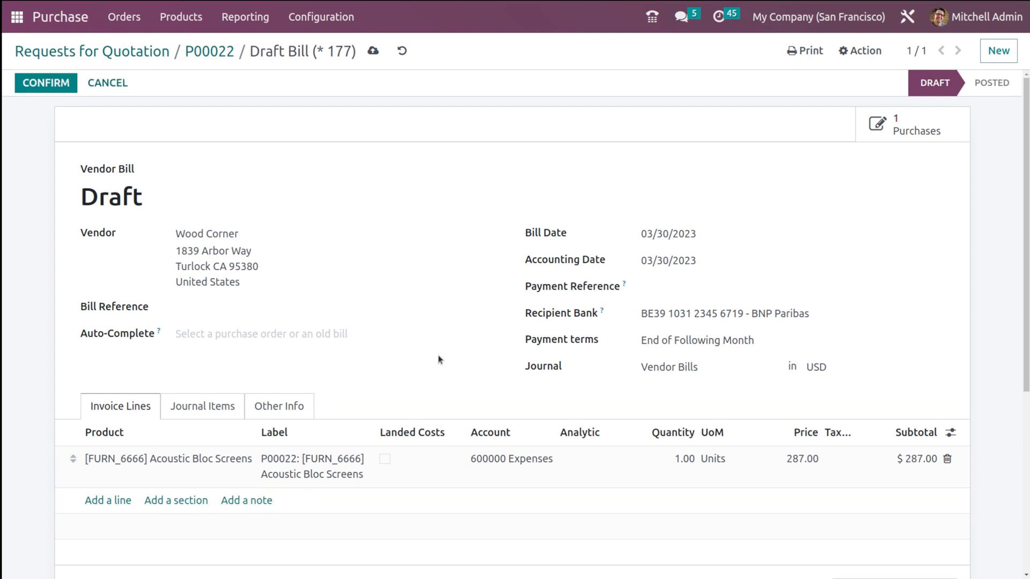
left_click(62, 79)
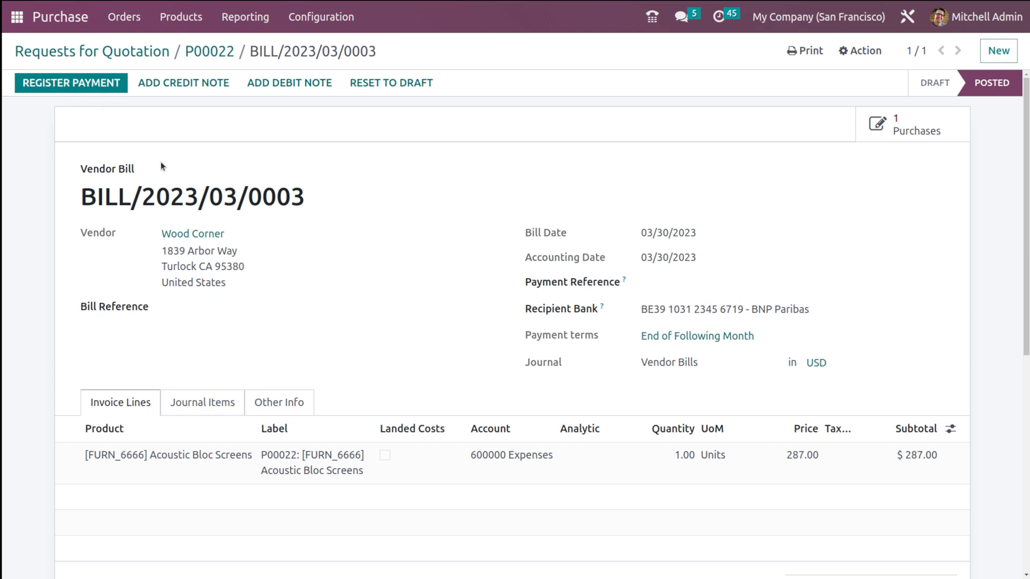
Step: Examine the journal and payment method choices for registering a payment on the bill, and cancel without creating one
left_click(77, 90)
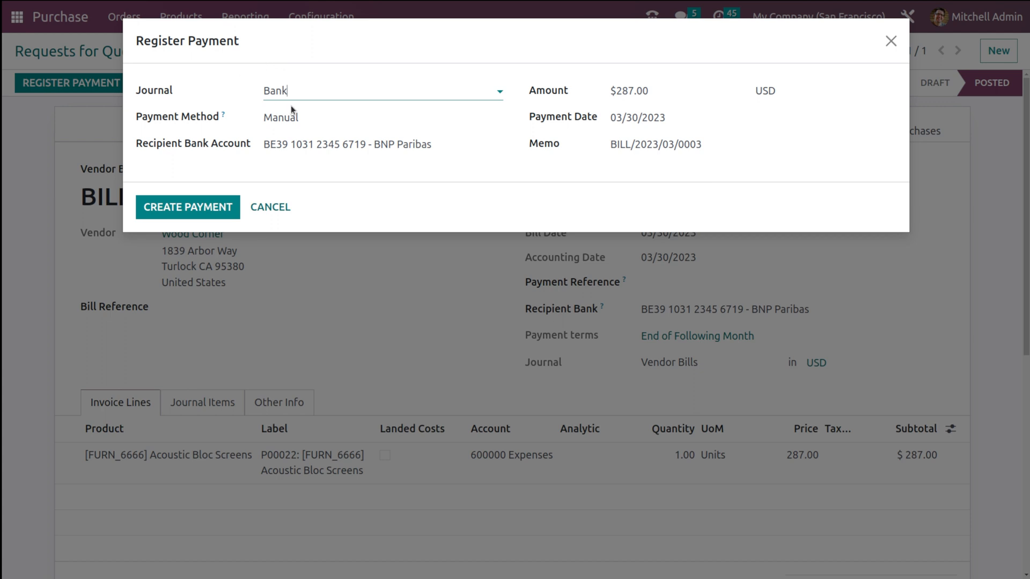
left_click(317, 91)
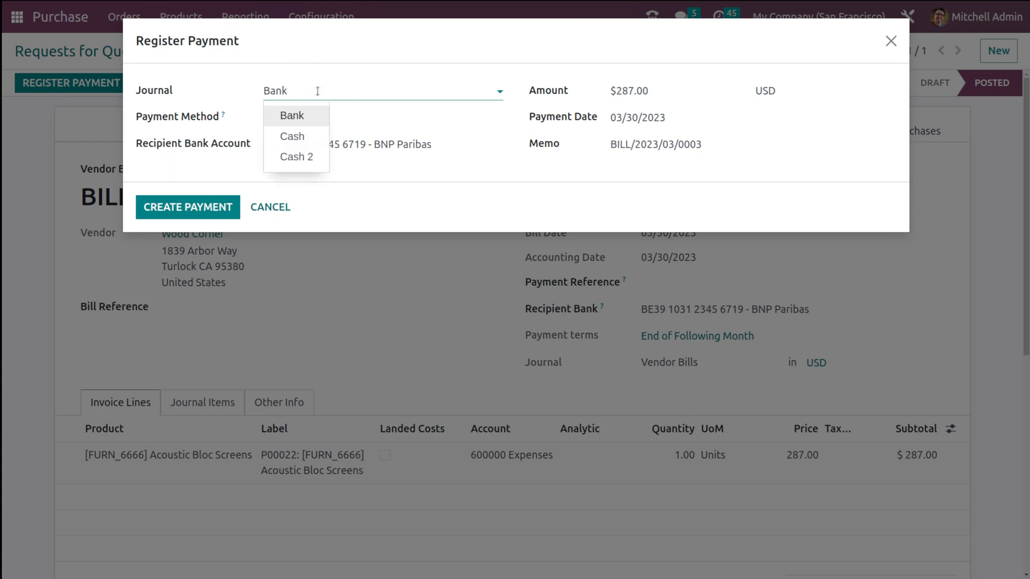
left_click(318, 91)
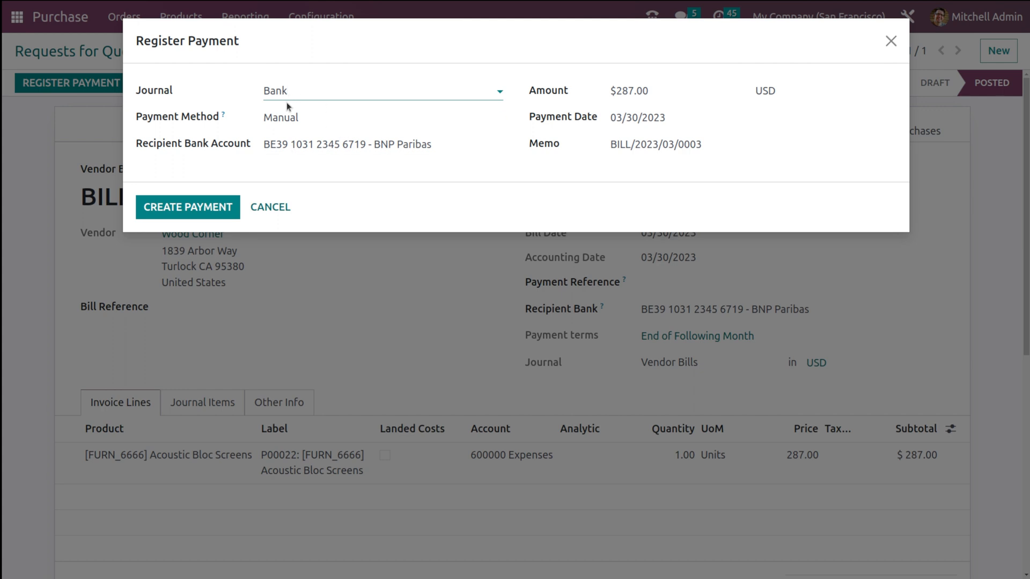
left_click(323, 117)
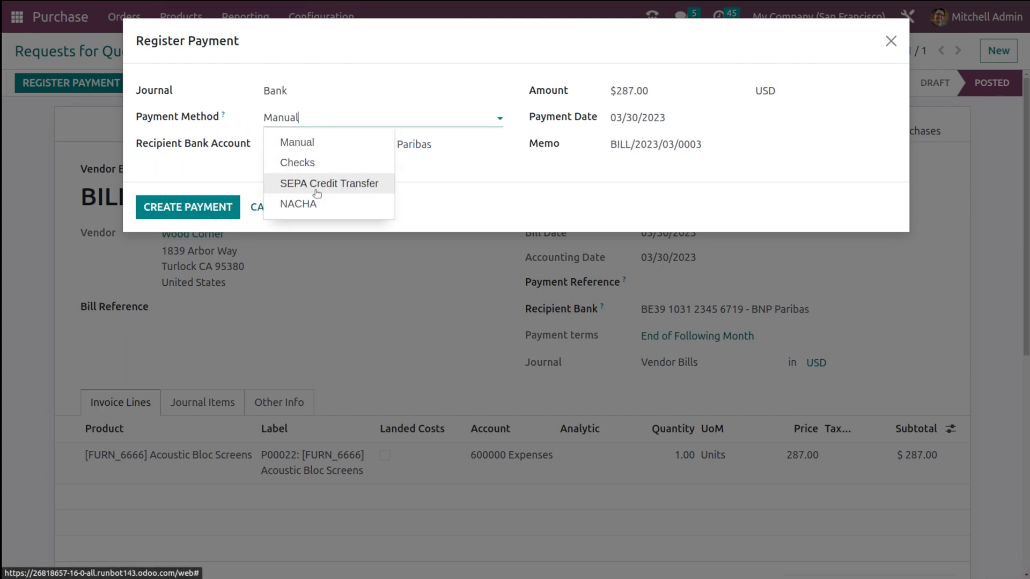
left_click(297, 257)
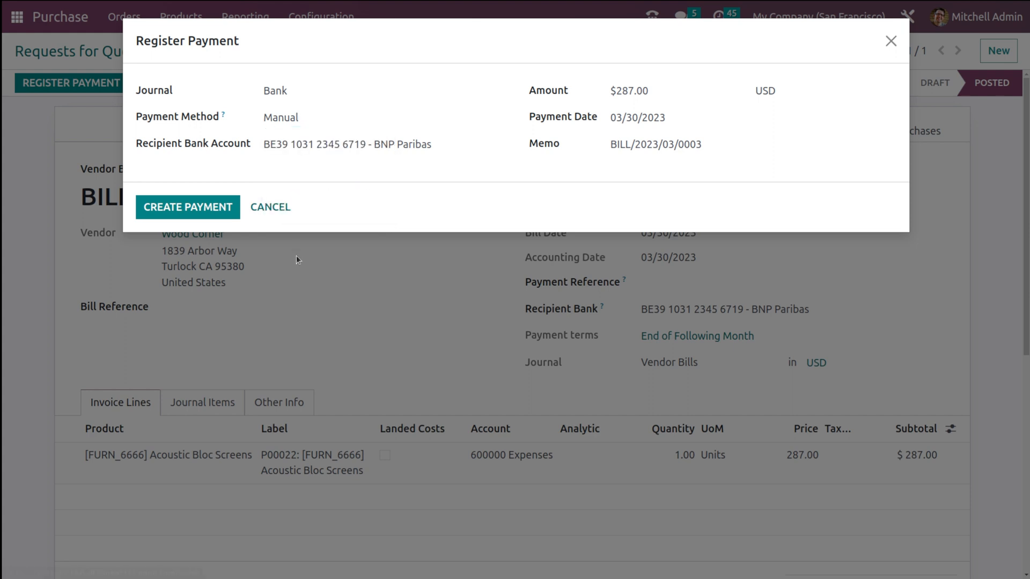
left_click(271, 208)
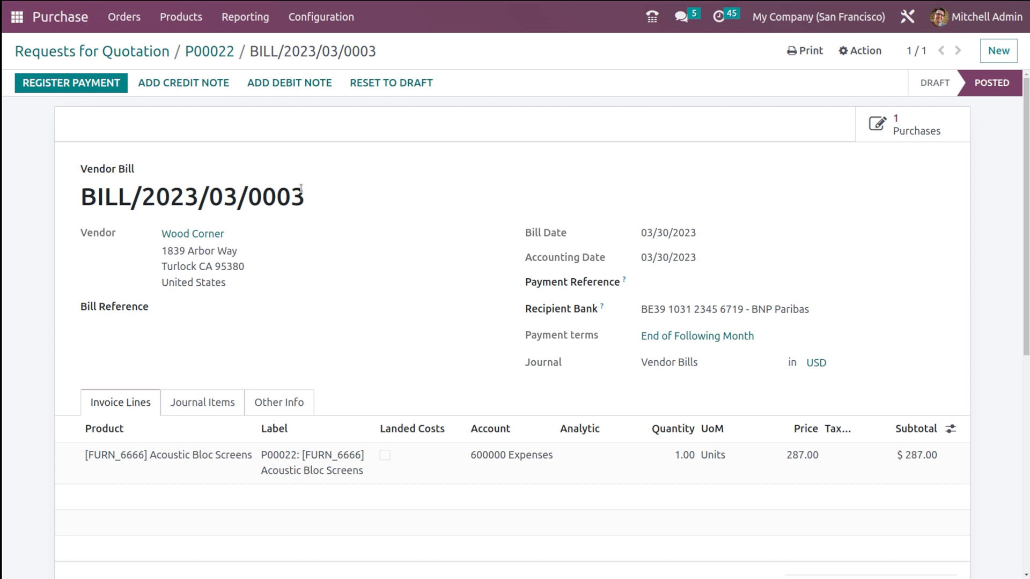
Step: Reverse the bill with a Full Refund credit note, giving "damage in product" as the reason
left_click(196, 84)
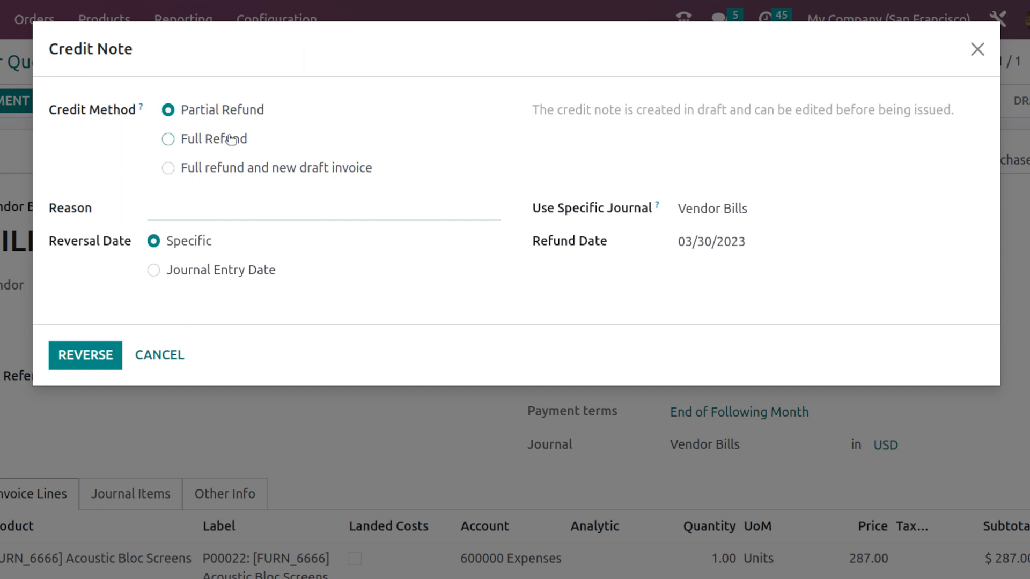
left_click(169, 140)
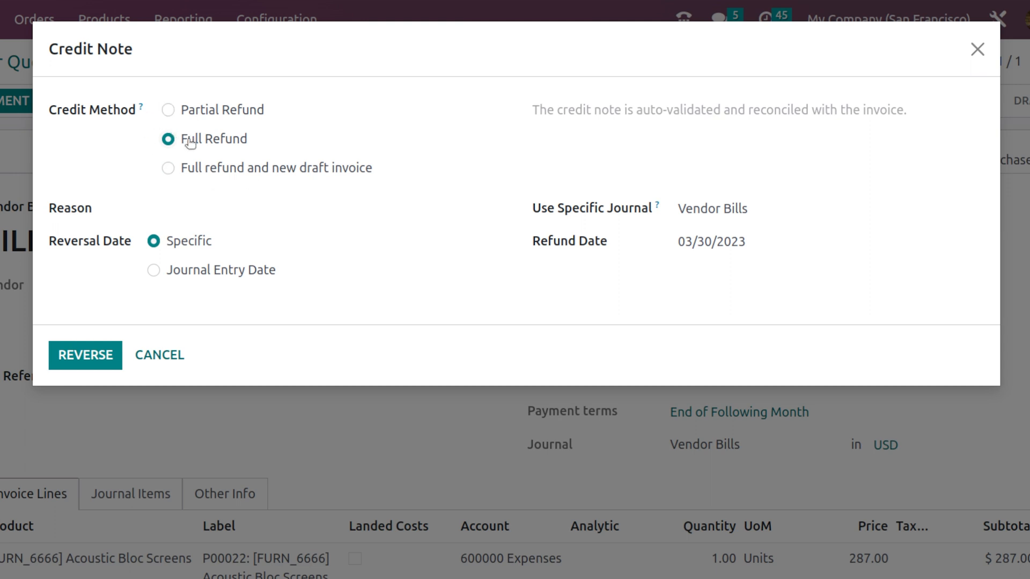
left_click(180, 202)
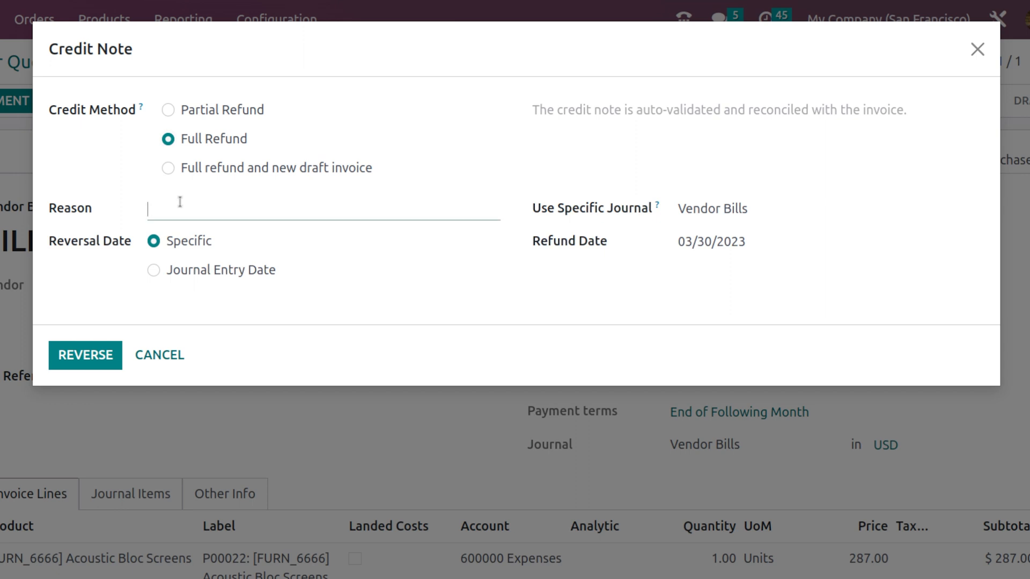
type("damage in product")
left_click(98, 361)
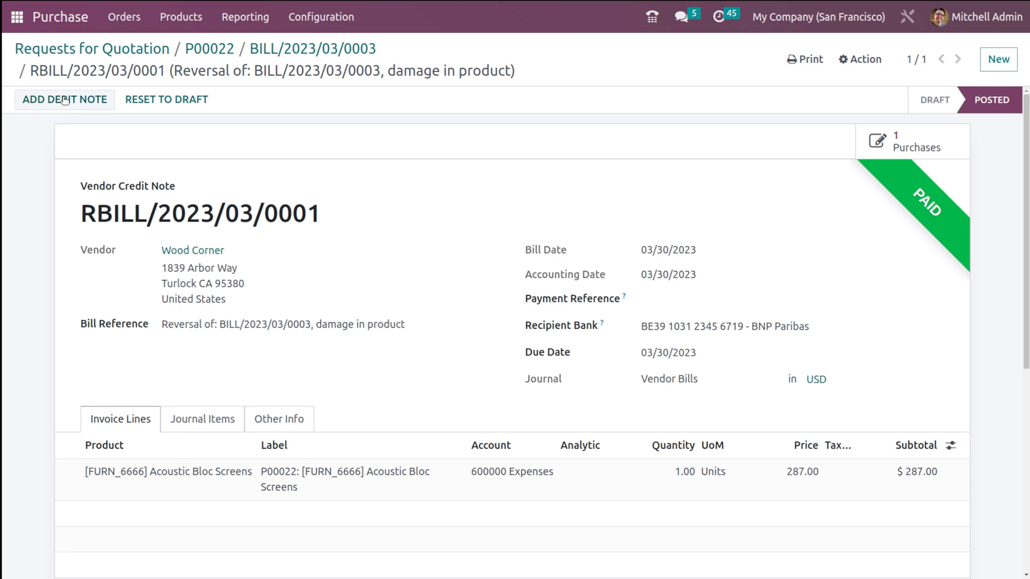
Step: Switch to the Accounting app and open the list of journal entries
left_click(17, 17)
left_click(799, 196)
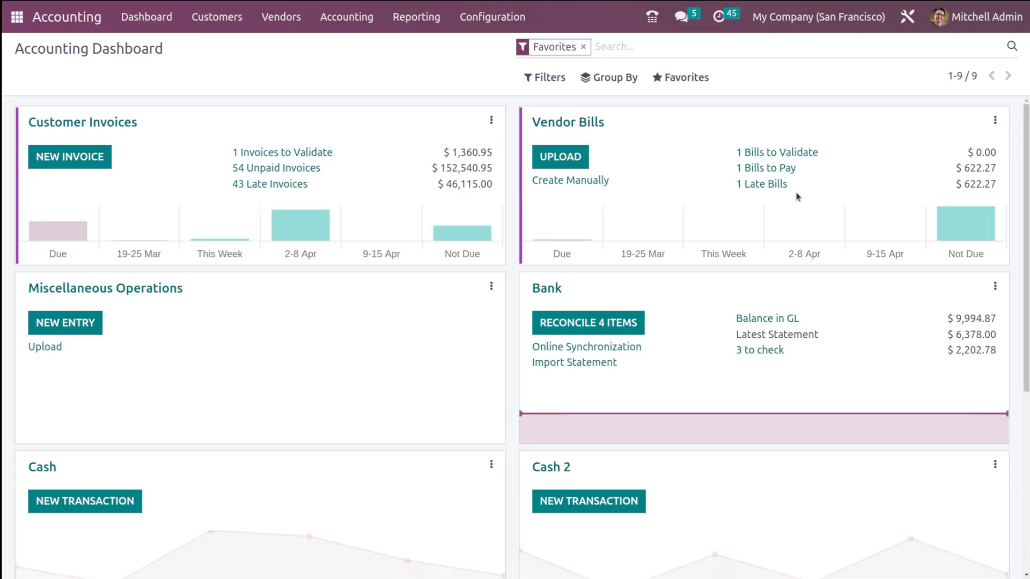
left_click(364, 21)
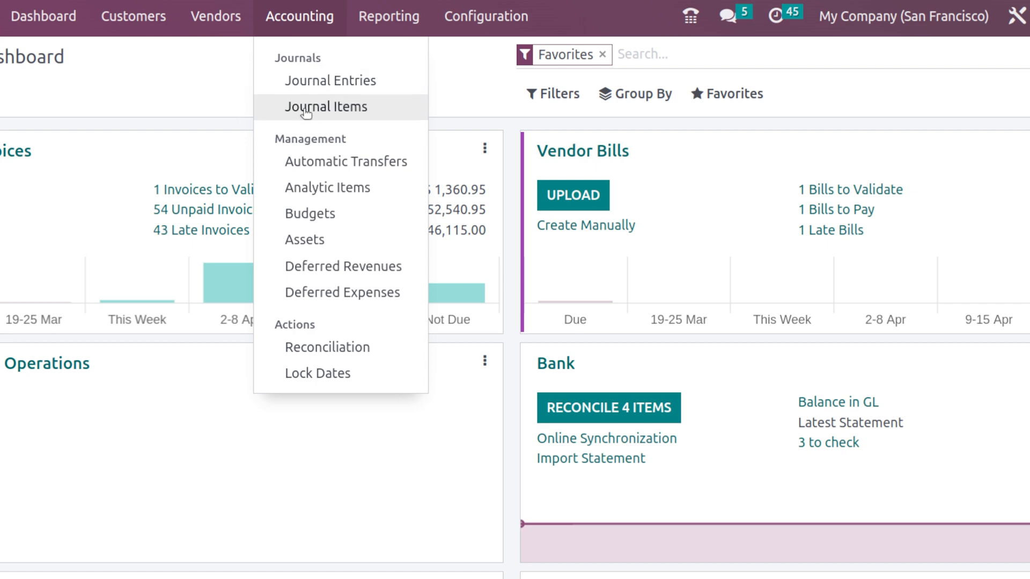
left_click(322, 81)
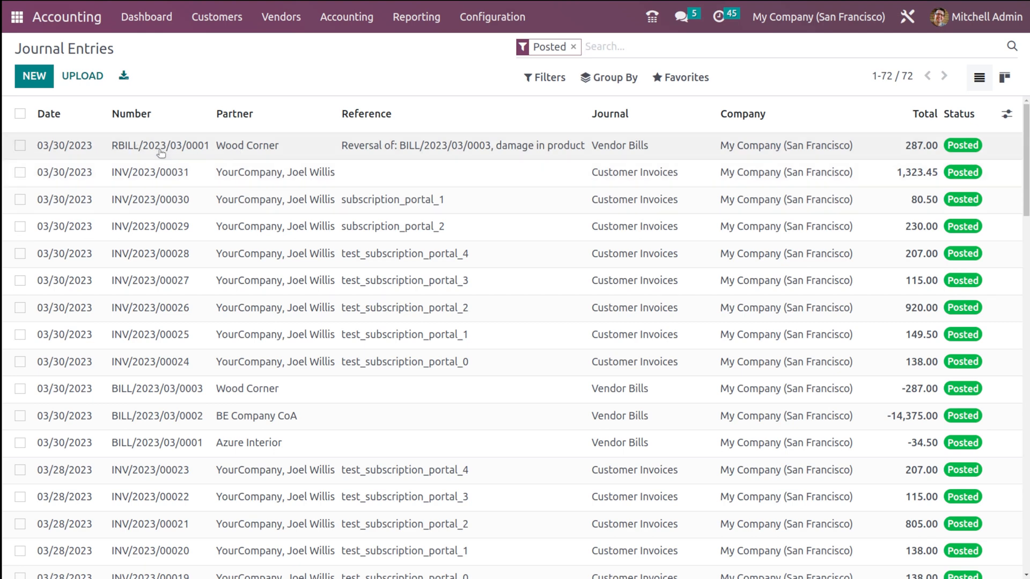
Step: Filter the journal entries to Purchases and remove the Posted filter
left_click(545, 78)
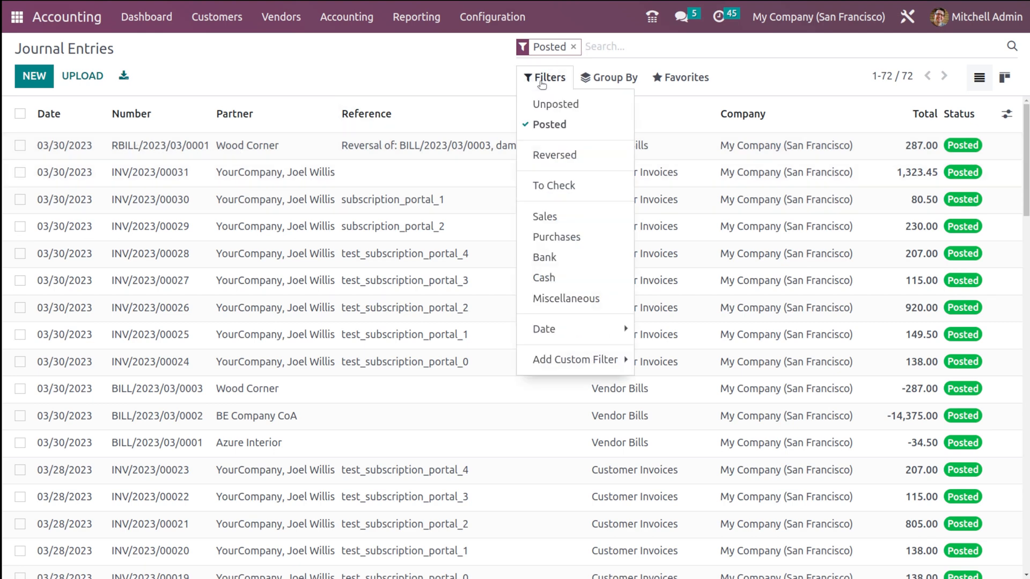
left_click(570, 235)
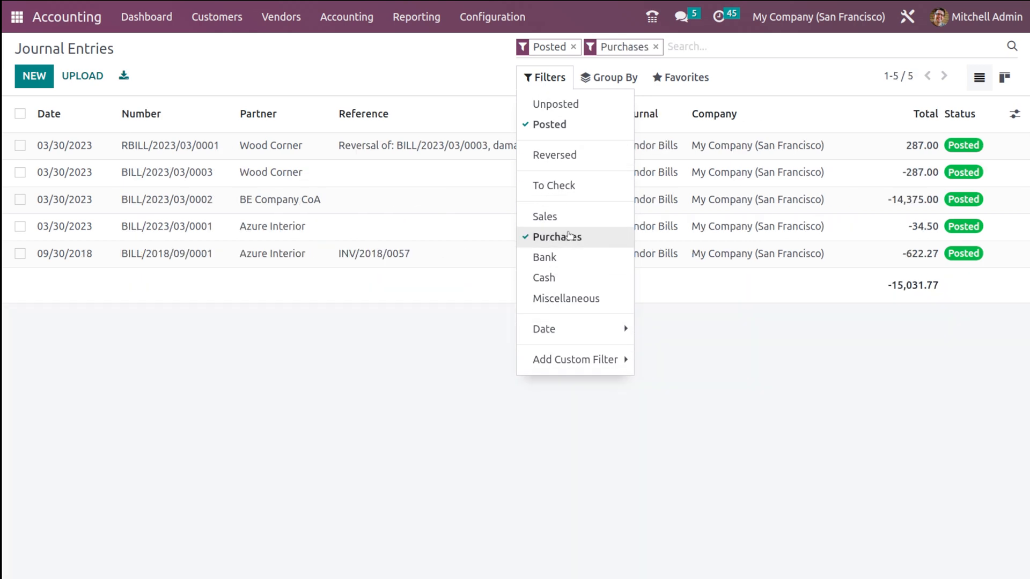
left_click(529, 124)
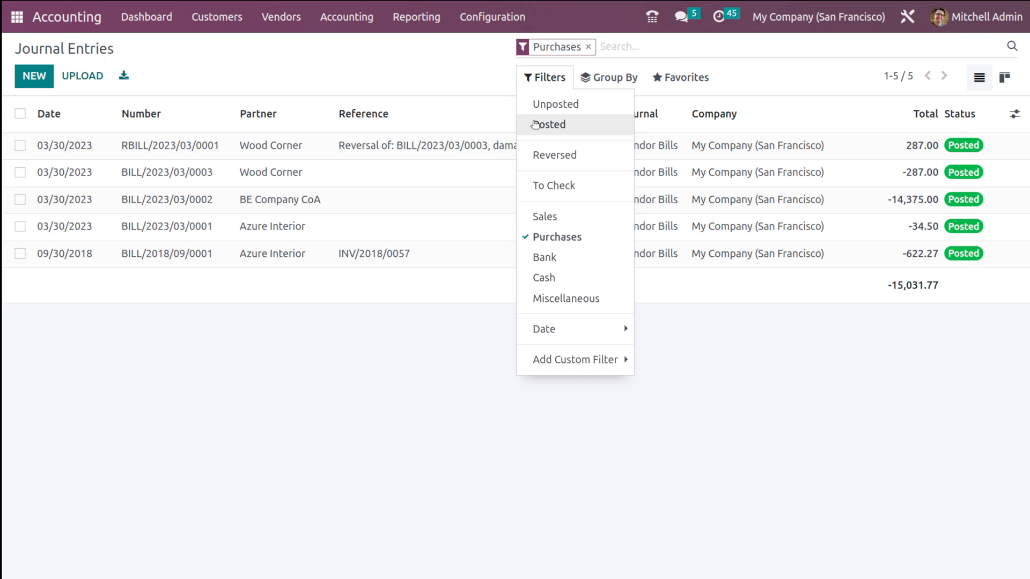
left_click(437, 80)
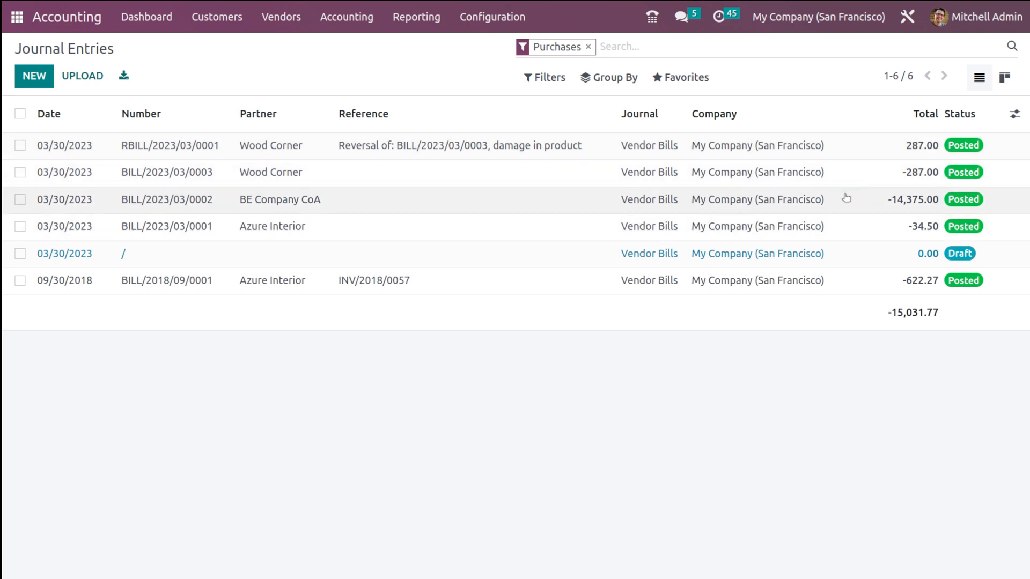
left_click(361, 21)
left_click(413, 18)
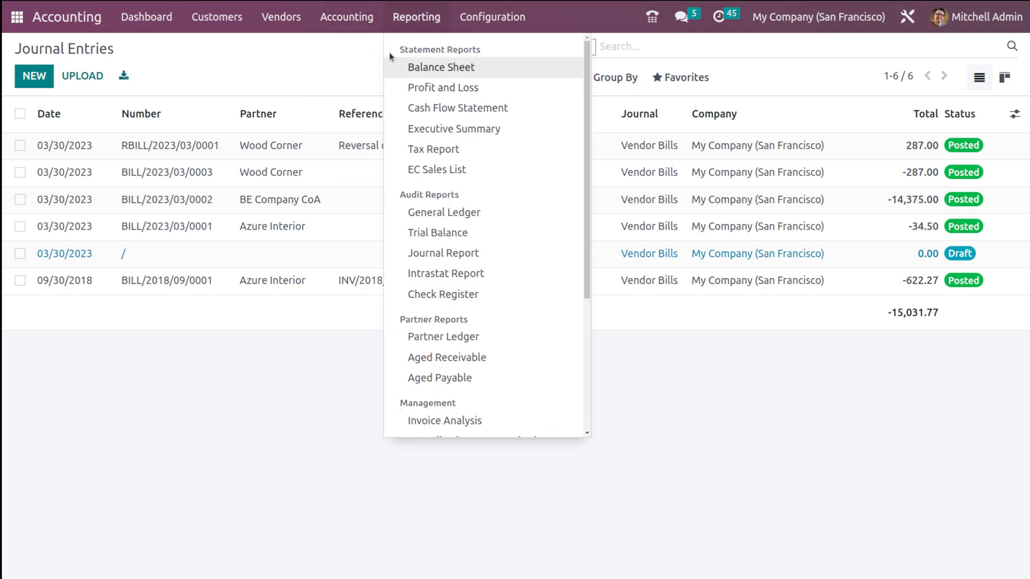
left_click(326, 59)
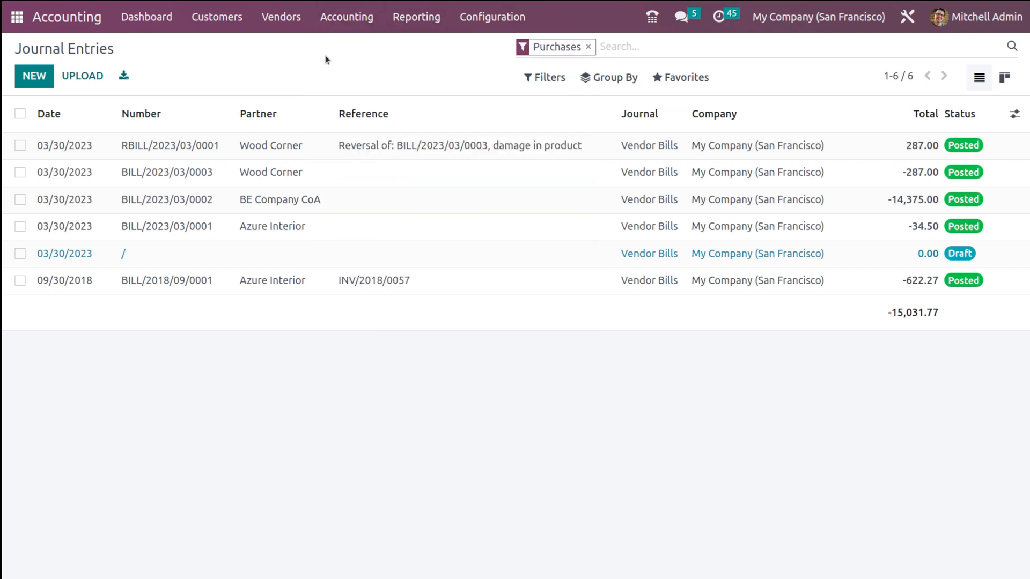
left_click(550, 78)
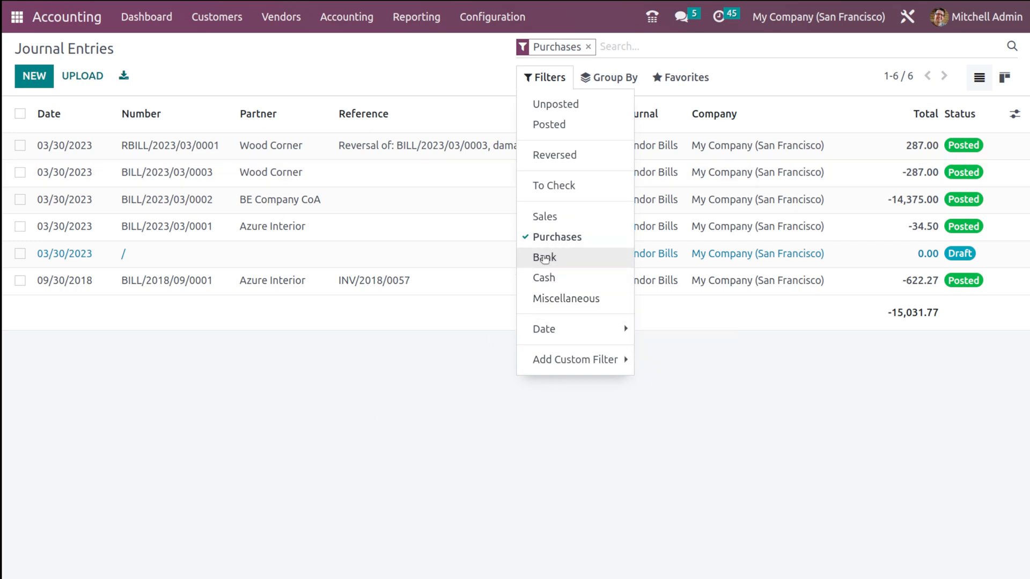
left_click(410, 437)
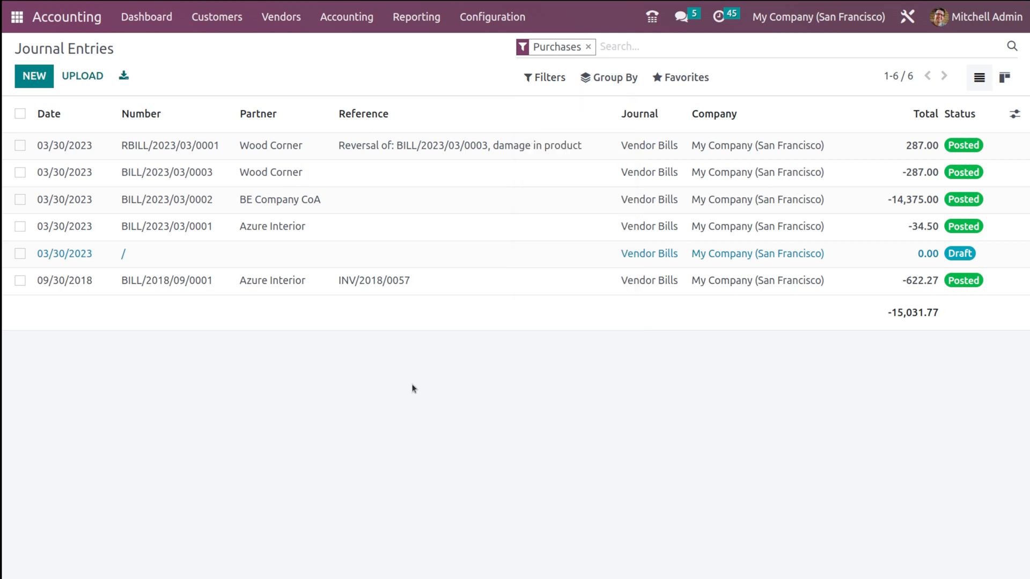
Step: Select the two Wood Corner entries, the bill and its reversal, to check their combined total, and clear the selection
left_click(20, 146)
left_click(21, 173)
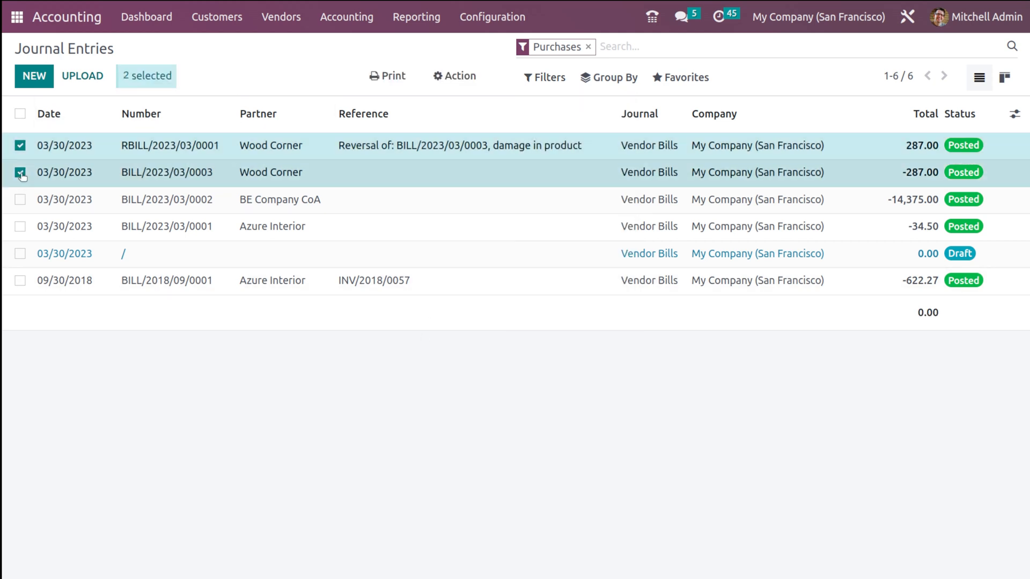
left_click(22, 174)
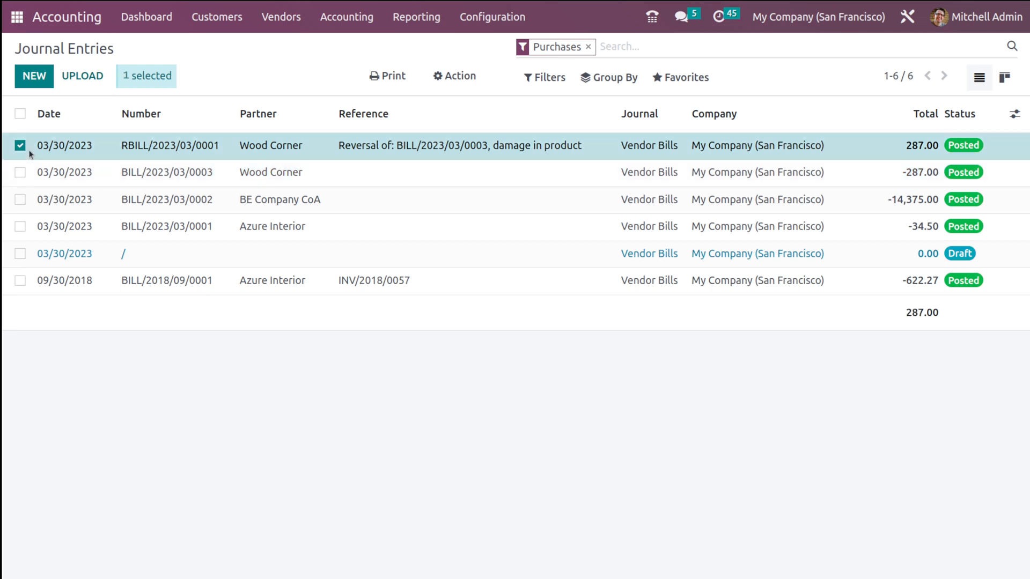
left_click(28, 150)
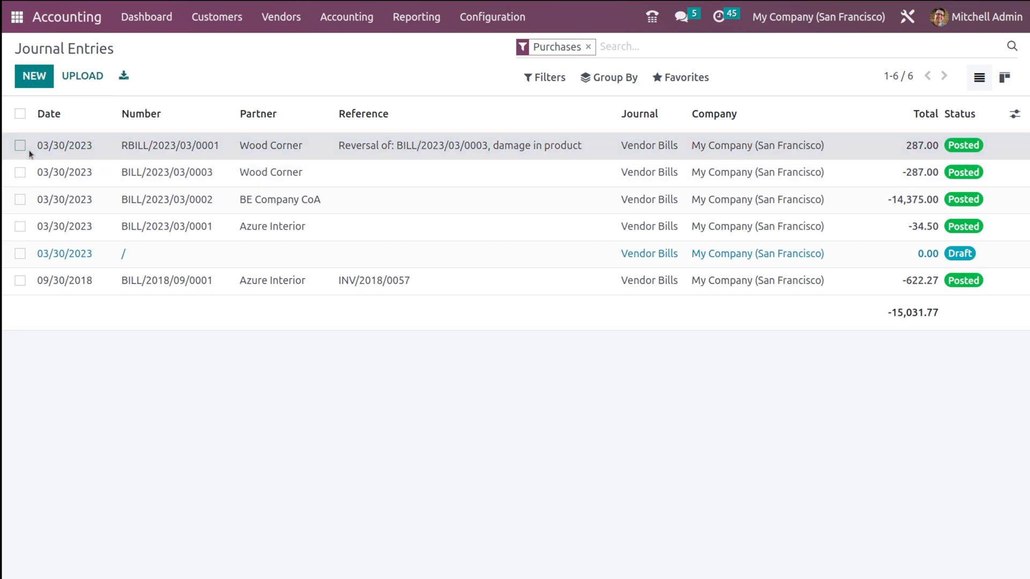
Step: Open the list of vendor refunds to check the Wood Corner credit note
left_click(285, 17)
left_click(304, 65)
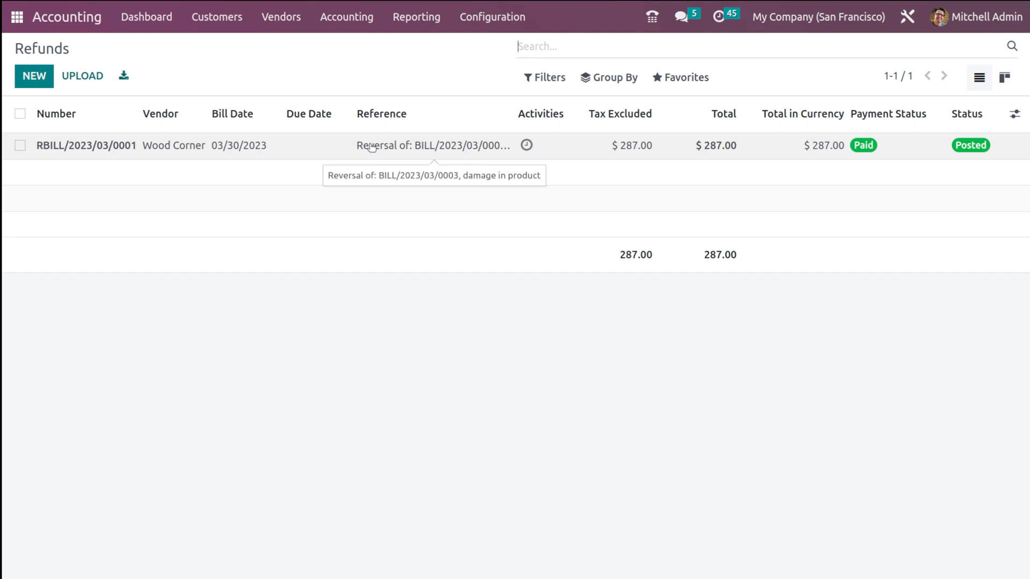
Step: Examine a blank vendor credit note form and its vendor choices, and leave it unsaved for the app overview
left_click(30, 77)
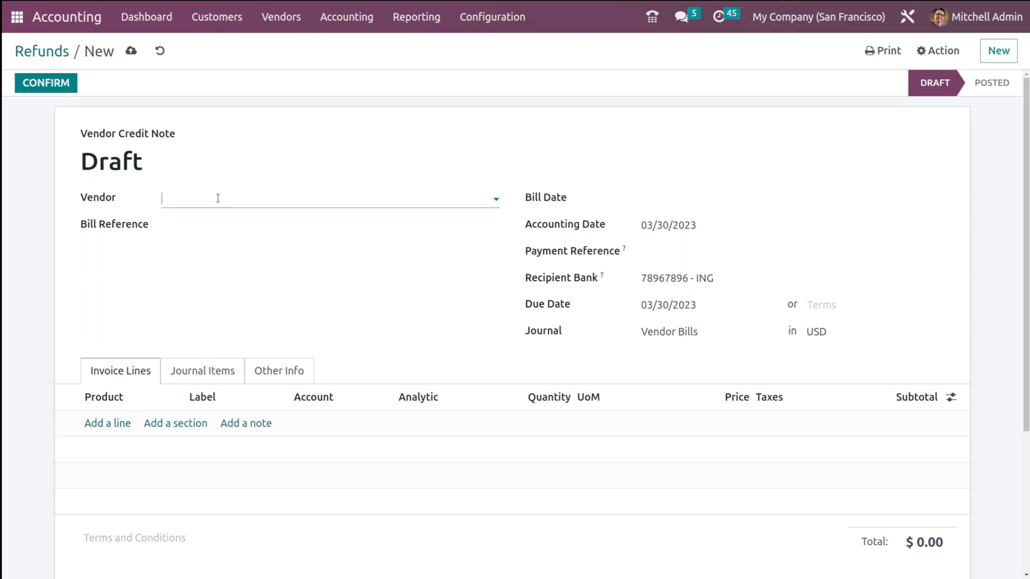
left_click(218, 199)
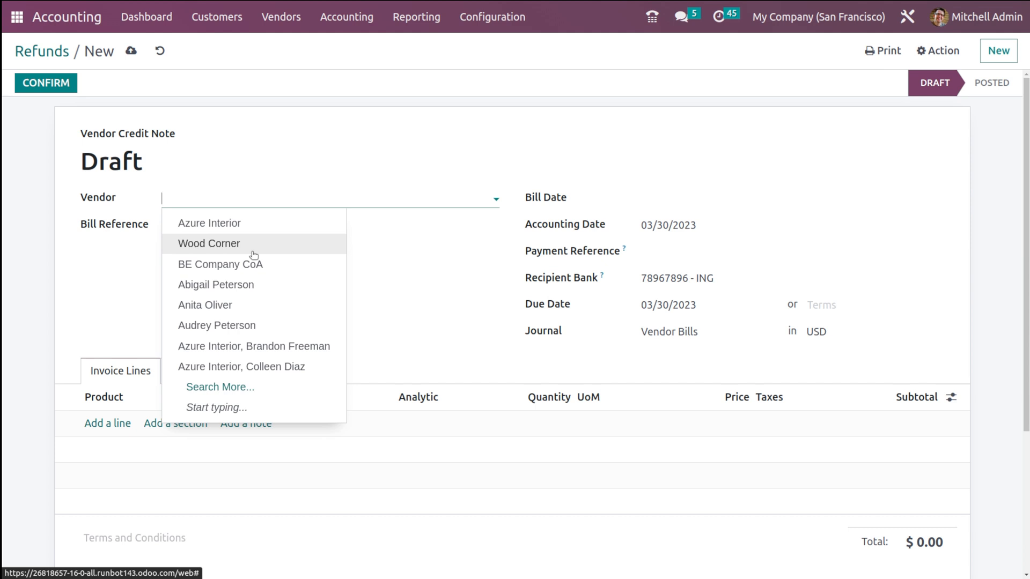
left_click(408, 330)
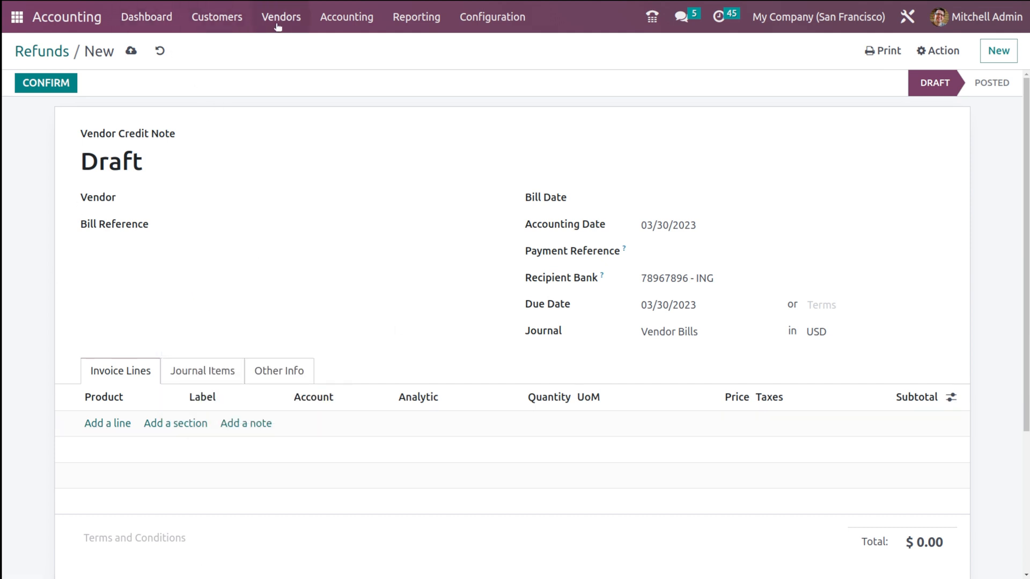
left_click(57, 55)
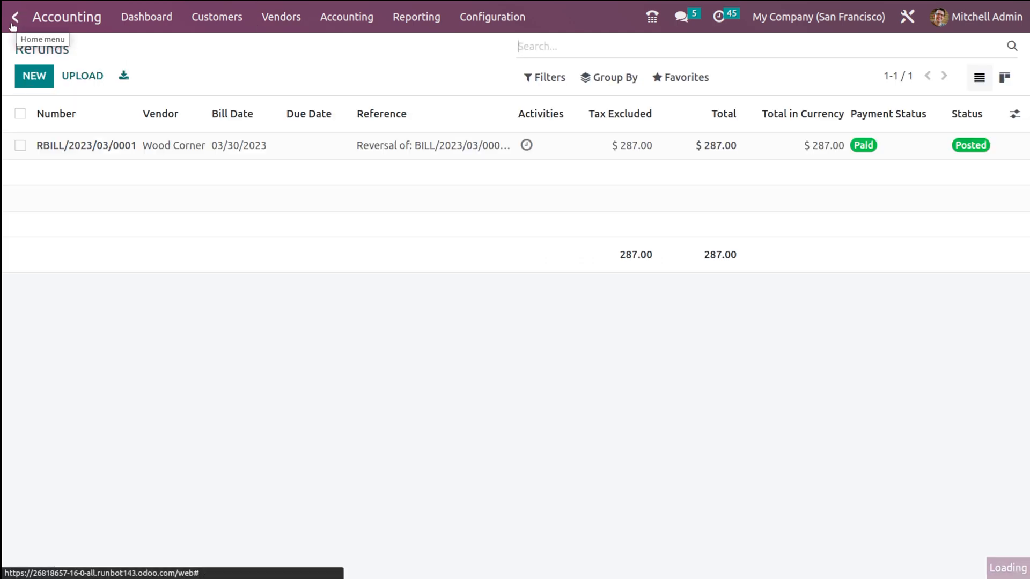
left_click(16, 17)
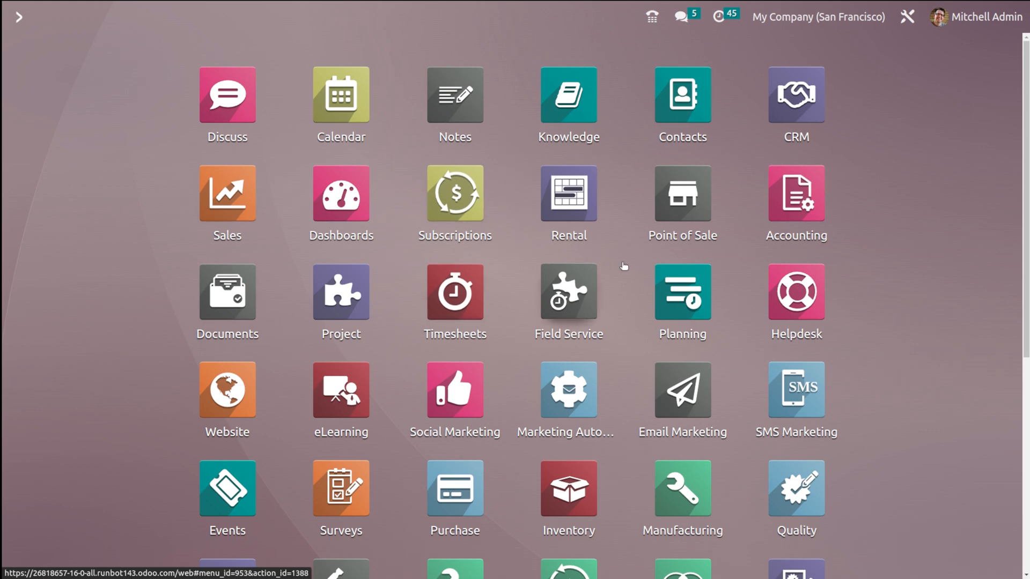
Step: Check the vendors and purchase prices listed for Acoustic Bloc Screens in the Purchase app
left_click(804, 225)
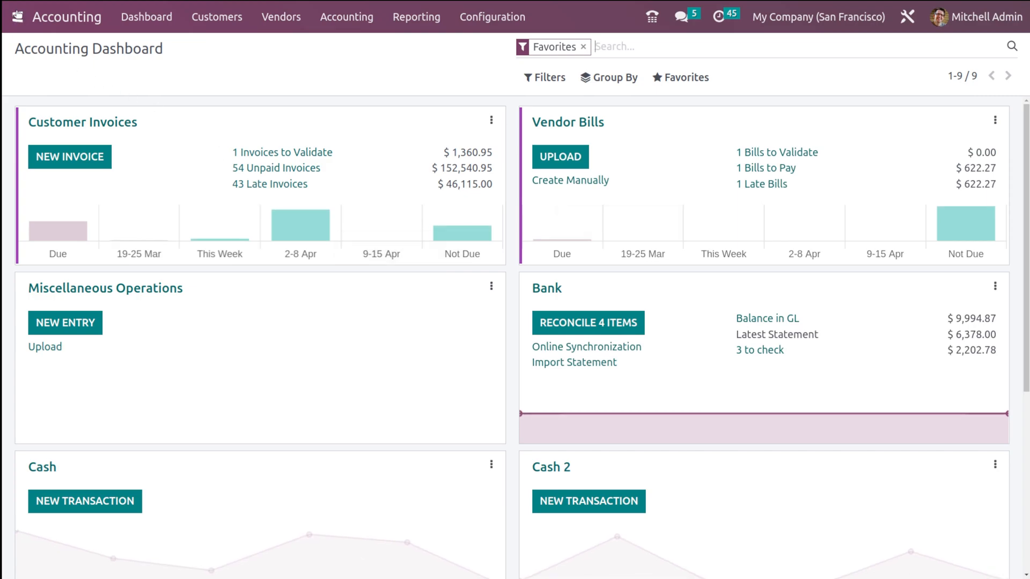
left_click(17, 16)
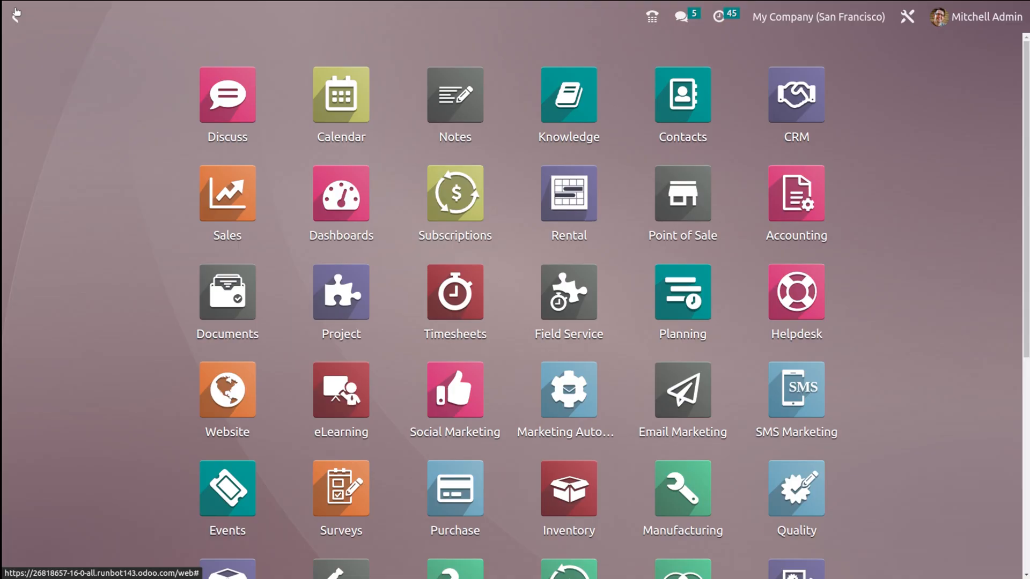
left_click(460, 479)
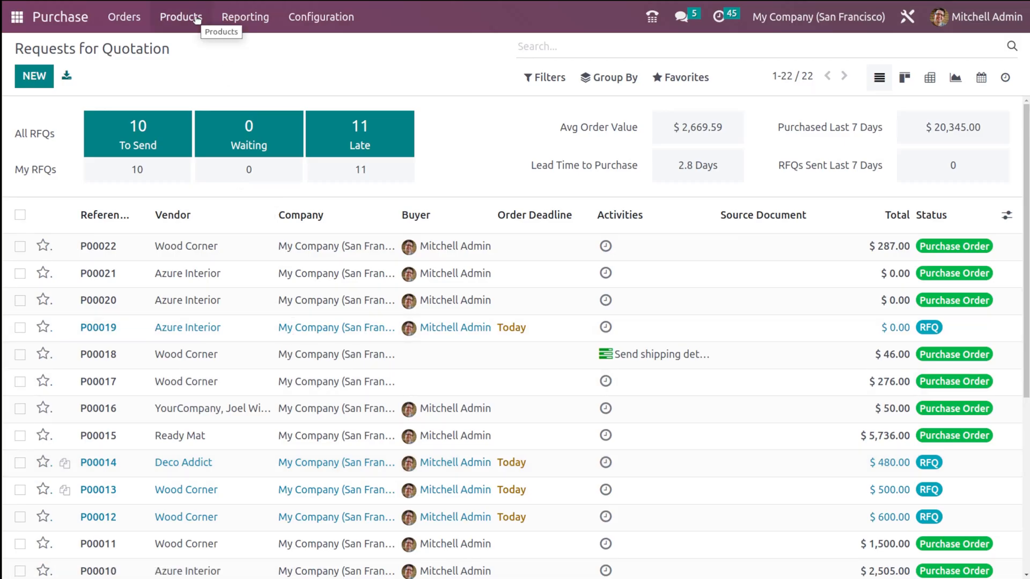
left_click(181, 16)
left_click(207, 48)
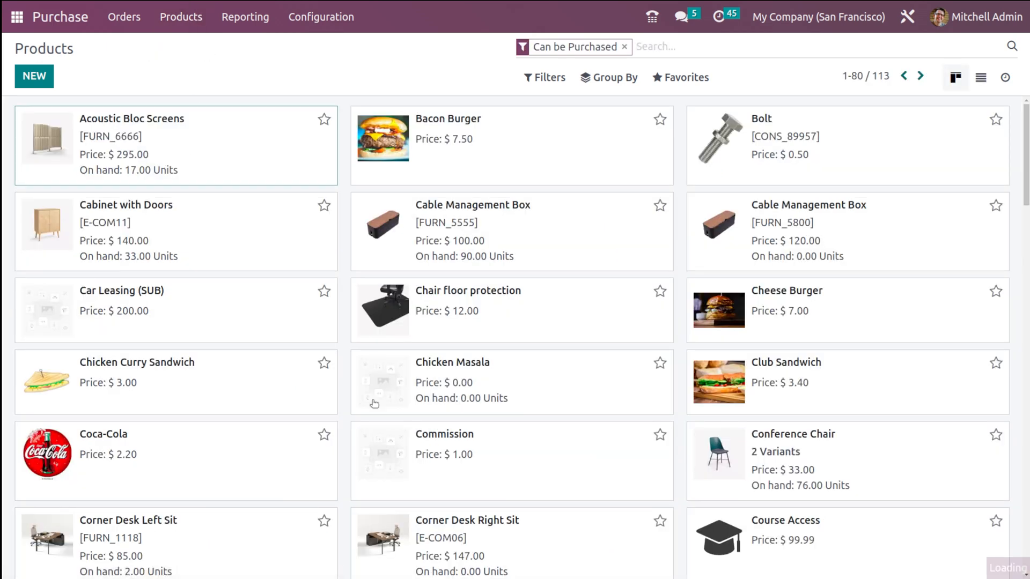
left_click(384, 262)
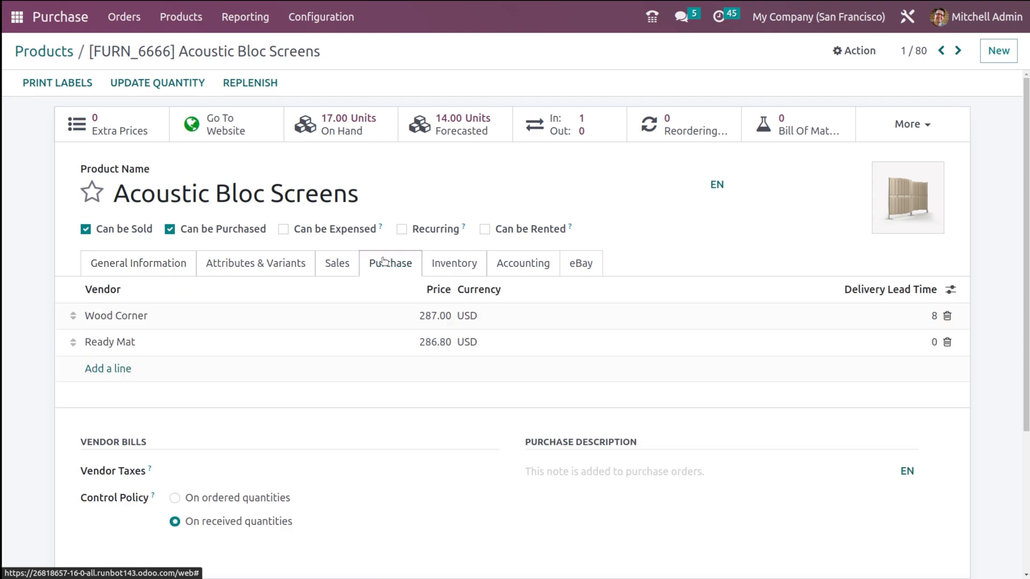
left_click(16, 20)
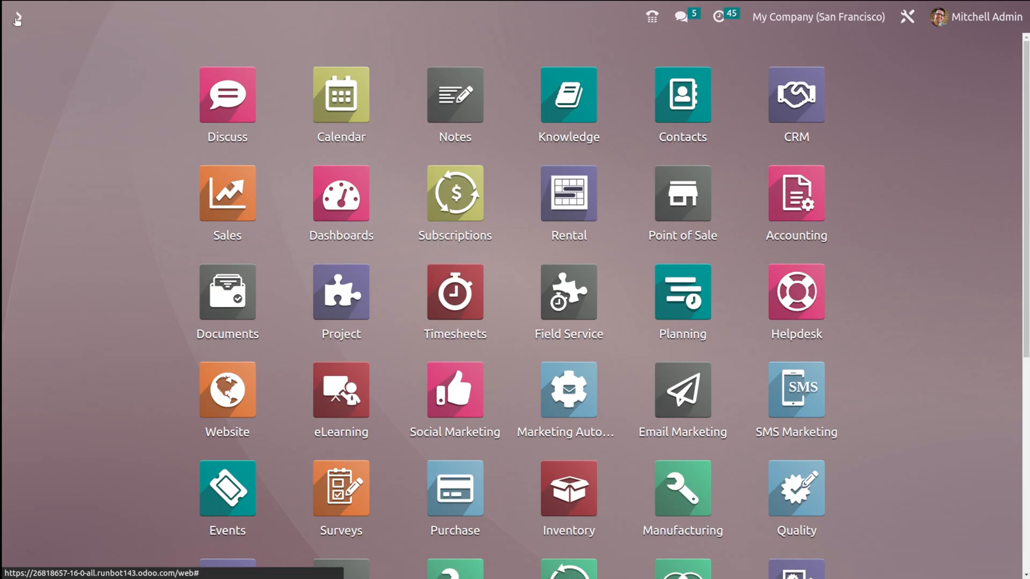
Step: Create a new vendor credit note in Accounting with Ready Mat as the vendor
left_click(806, 204)
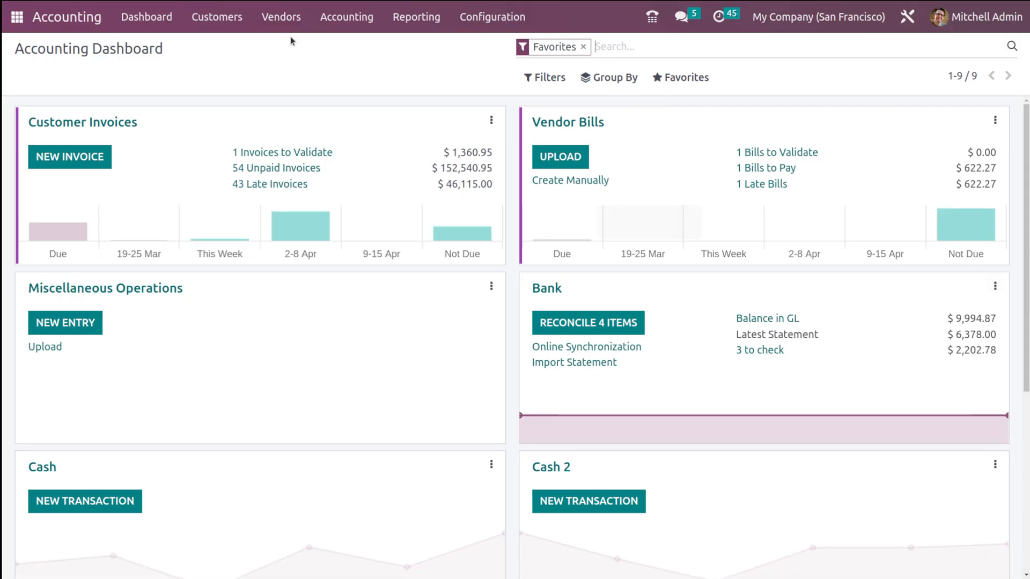
left_click(282, 16)
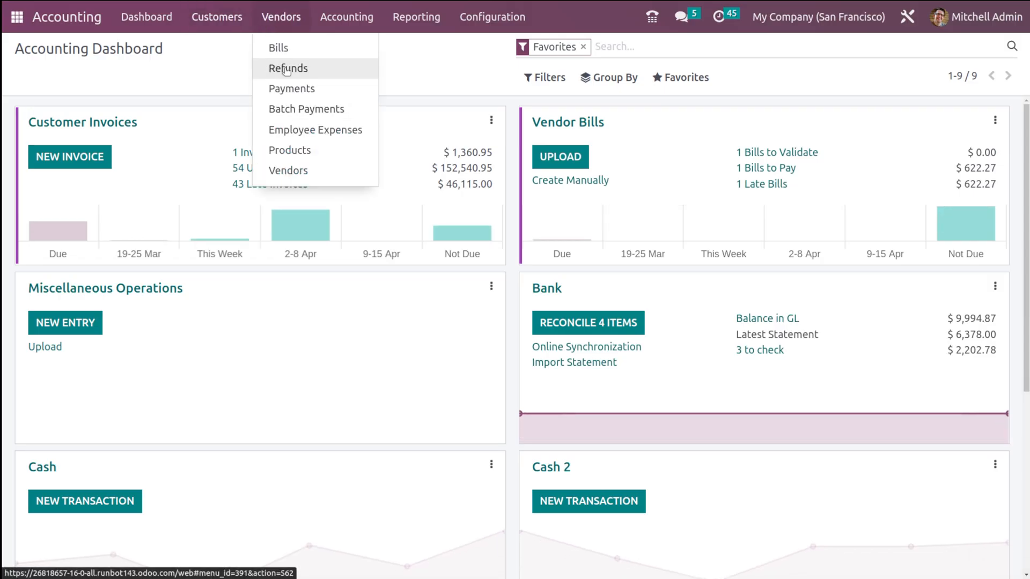
left_click(286, 68)
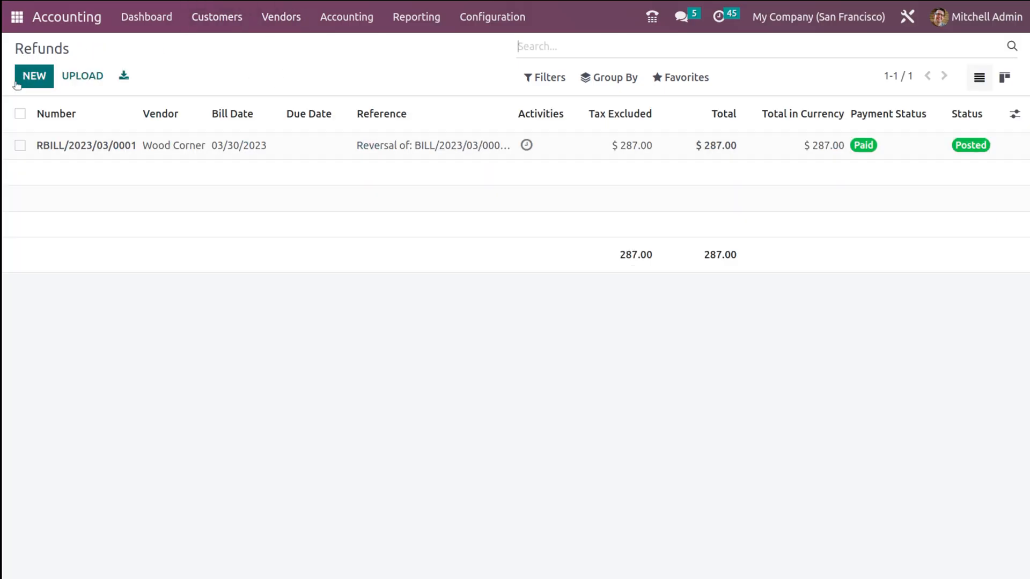
left_click(29, 77)
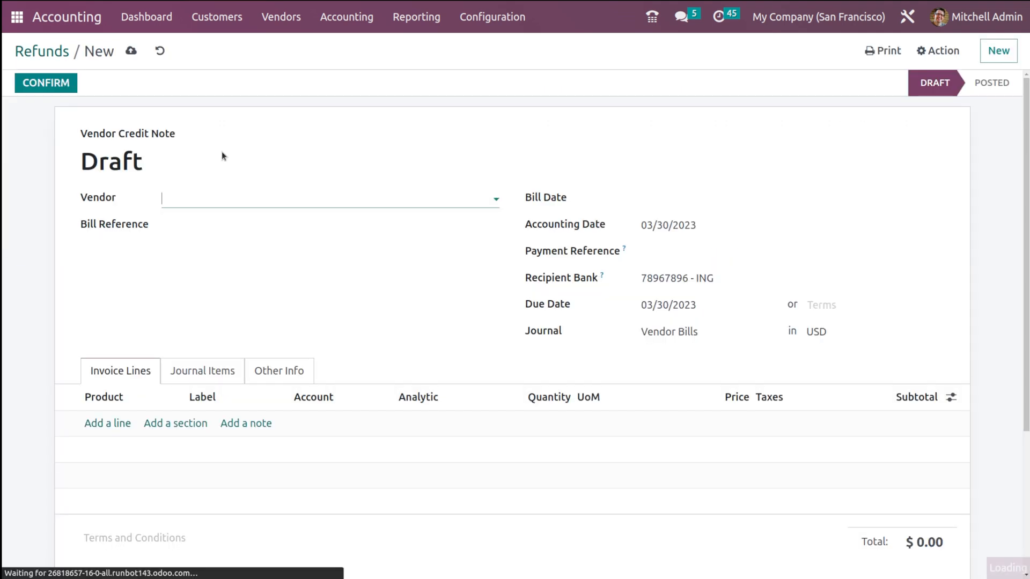
left_click(215, 202)
type("read")
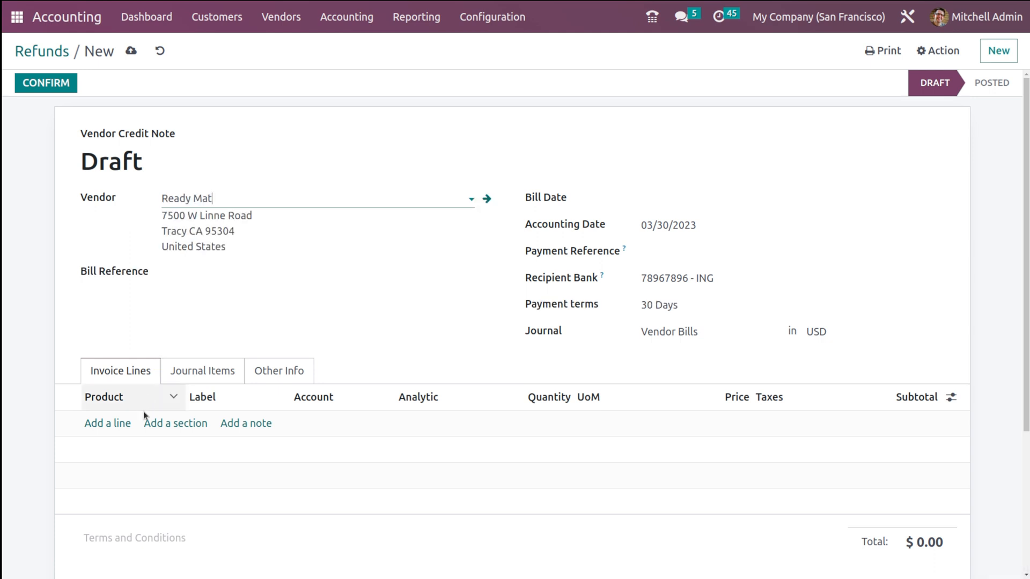
Step: Add an invoice line for the product [FURN_6666] Acoustic Bloc Screens to the credit note
left_click(118, 426)
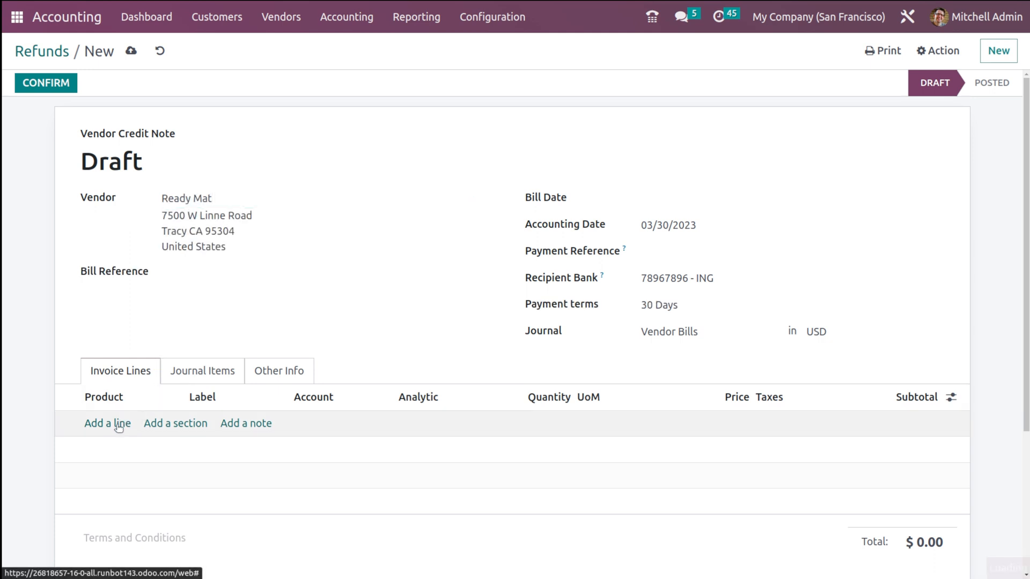
left_click(116, 425)
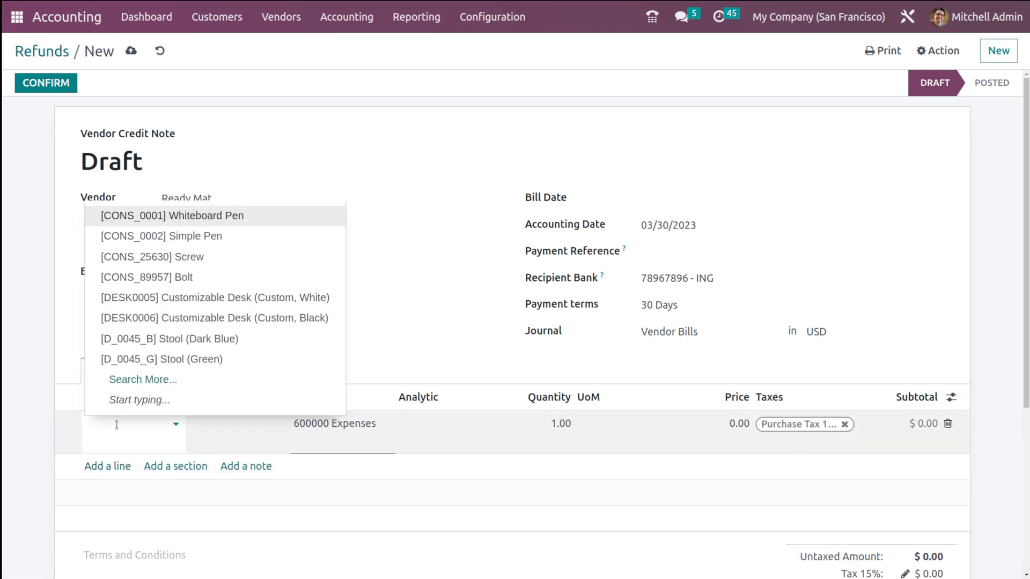
type("a")
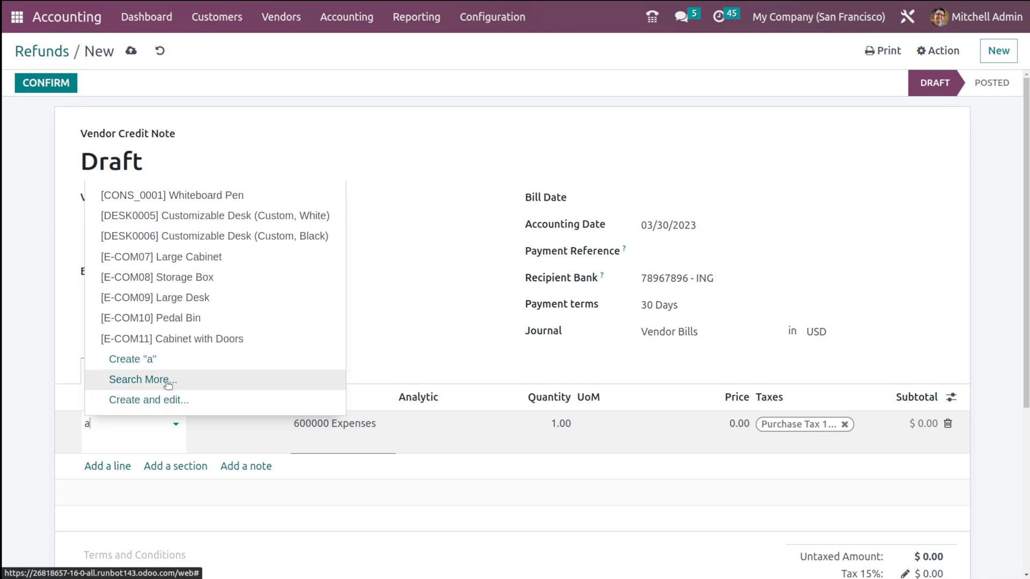
type("c")
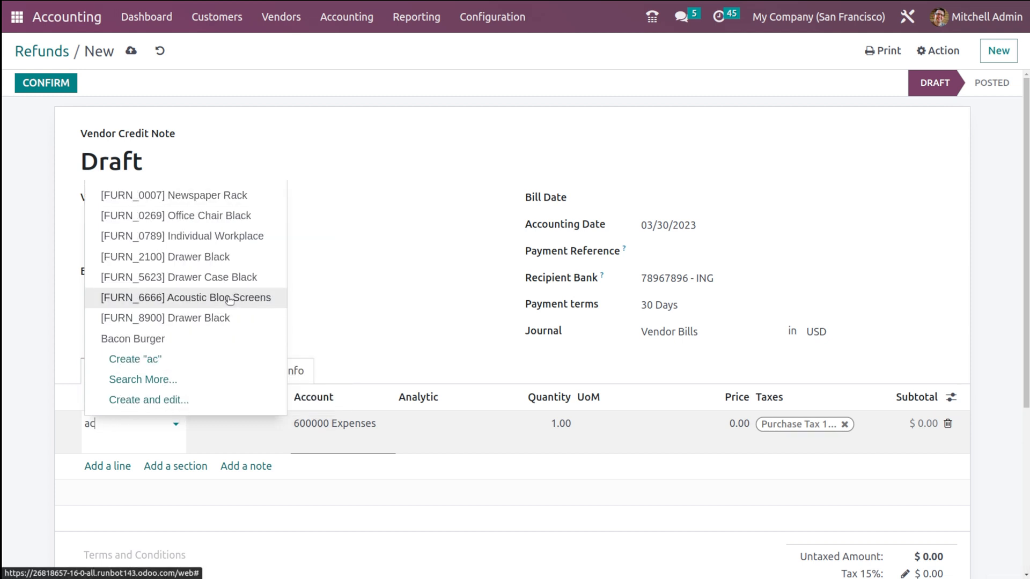
left_click(229, 299)
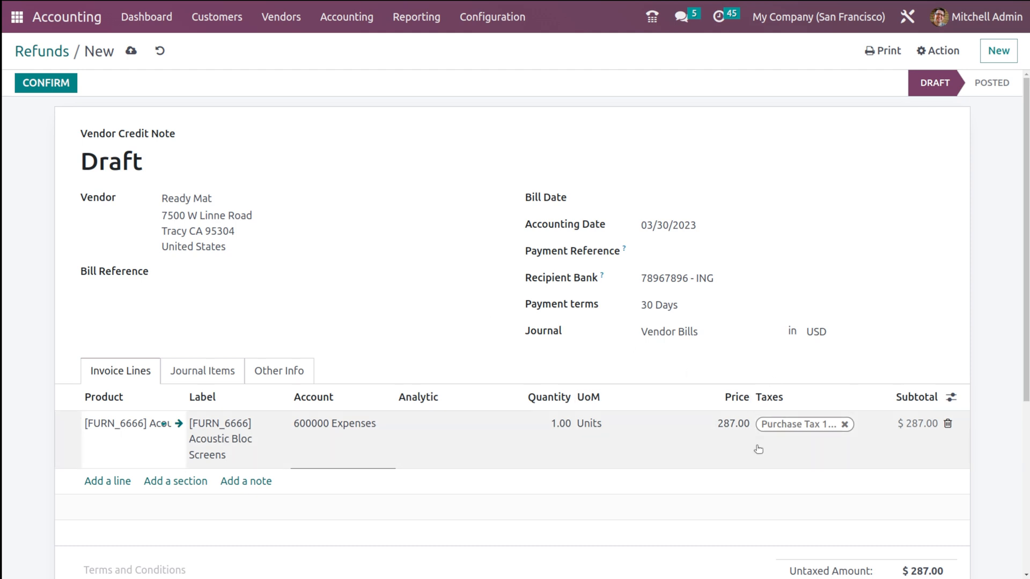
Step: Confirm the Ready Mat credit note with bill date 03/30/2023 and return to the refunds list
left_click(671, 197)
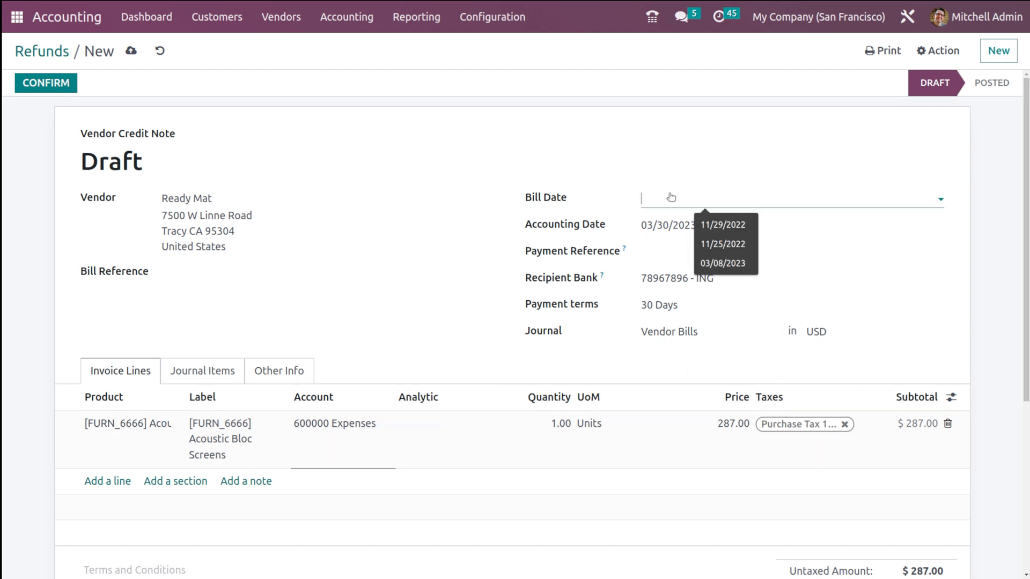
left_click(794, 426)
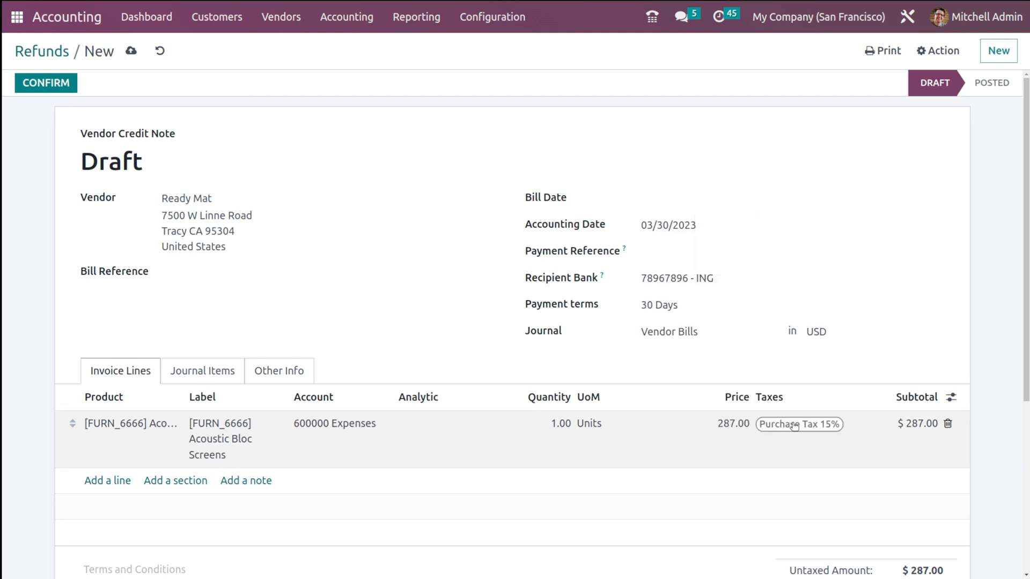
left_click(53, 84)
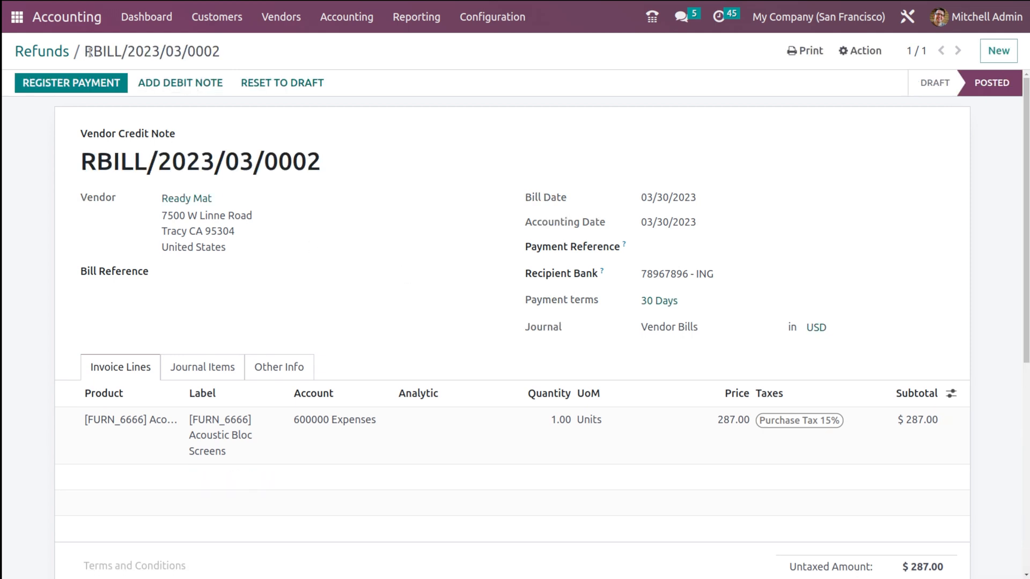
left_click_drag(230, 53, 66, 48)
left_click(65, 51)
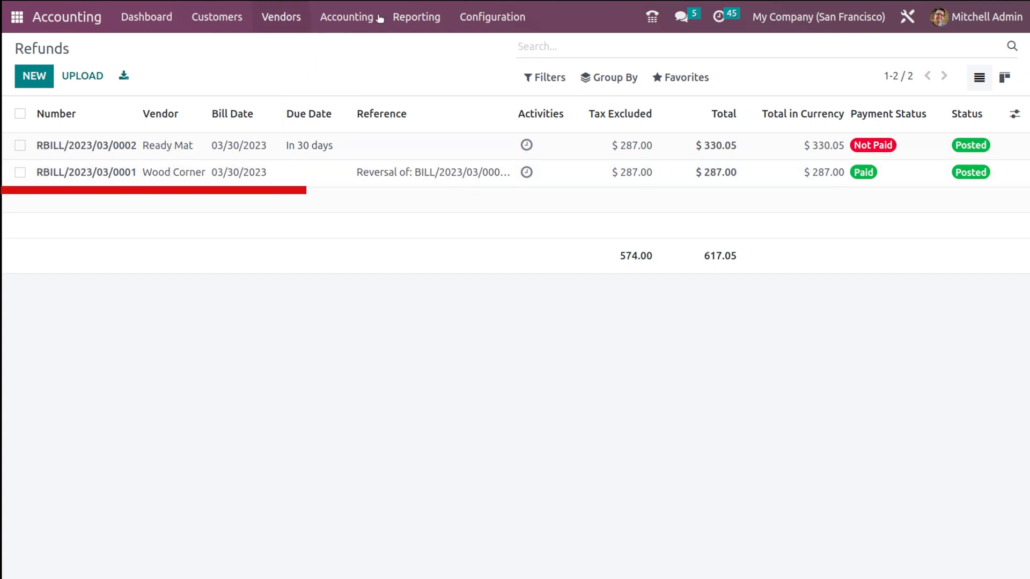
Step: Open the journal entries and replace the Posted filter with Purchases to check the Ready Mat refund entry
left_click(347, 15)
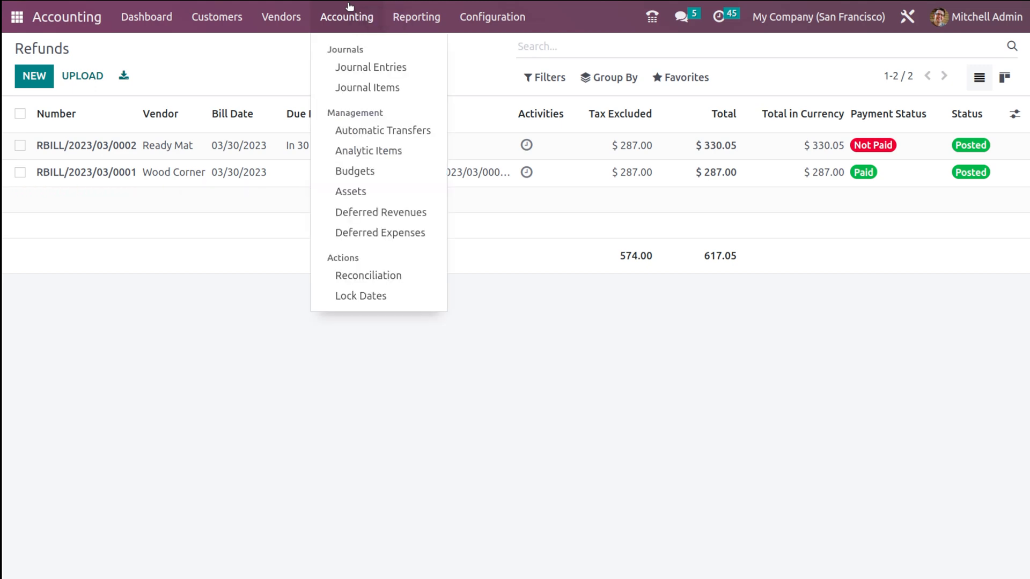
left_click(381, 69)
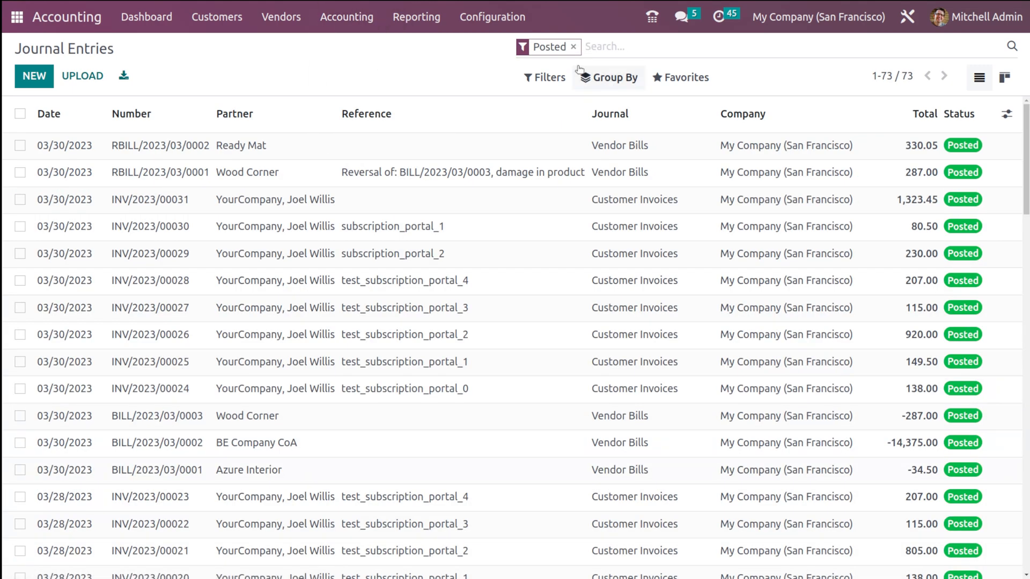
left_click(573, 48)
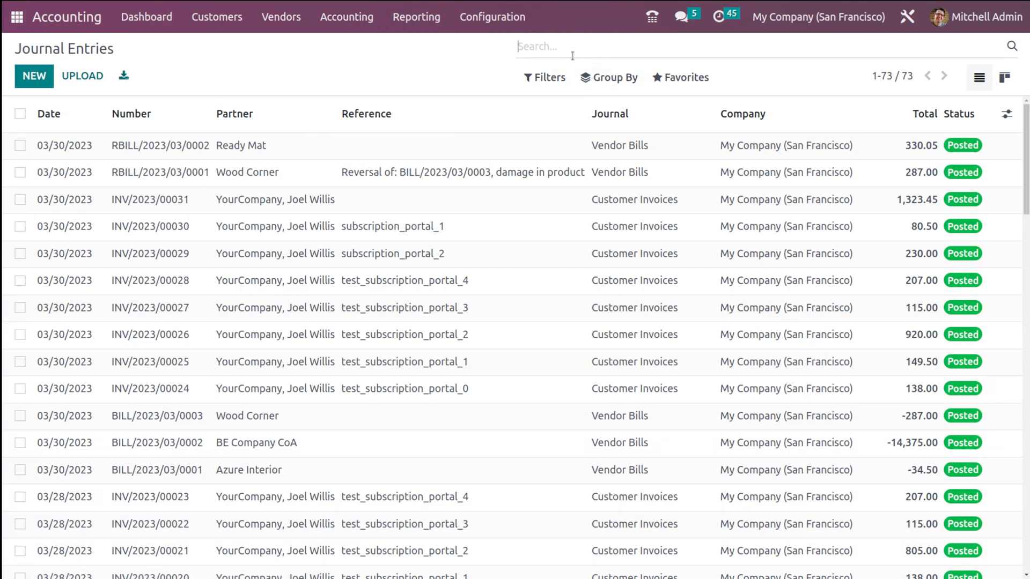
left_click(558, 78)
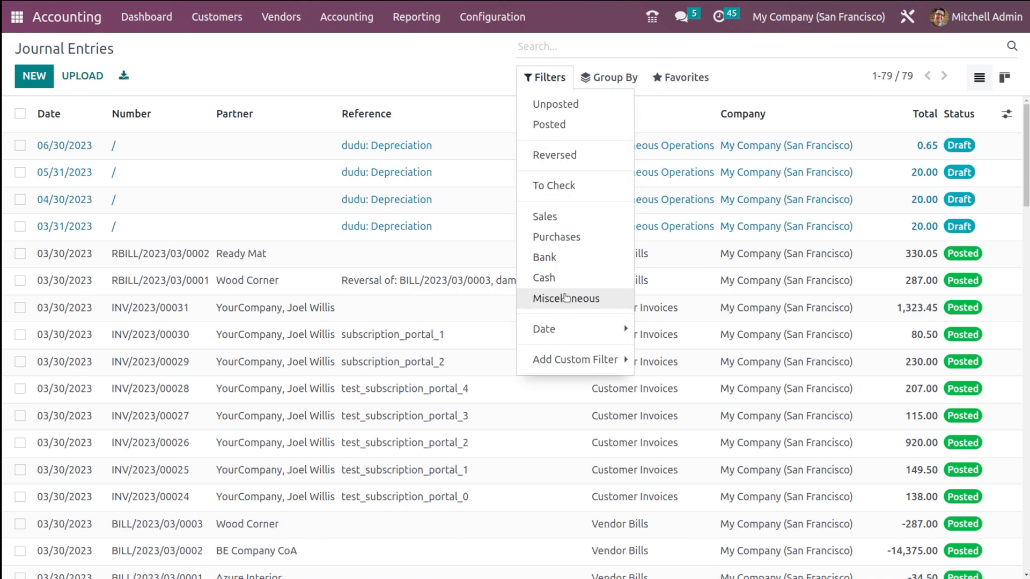
left_click(563, 238)
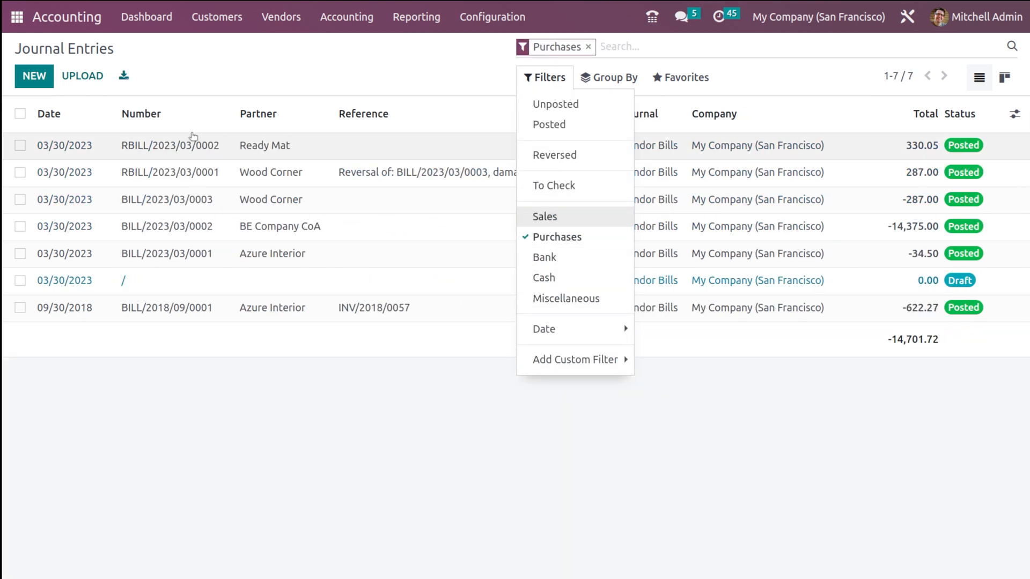
left_click(262, 80)
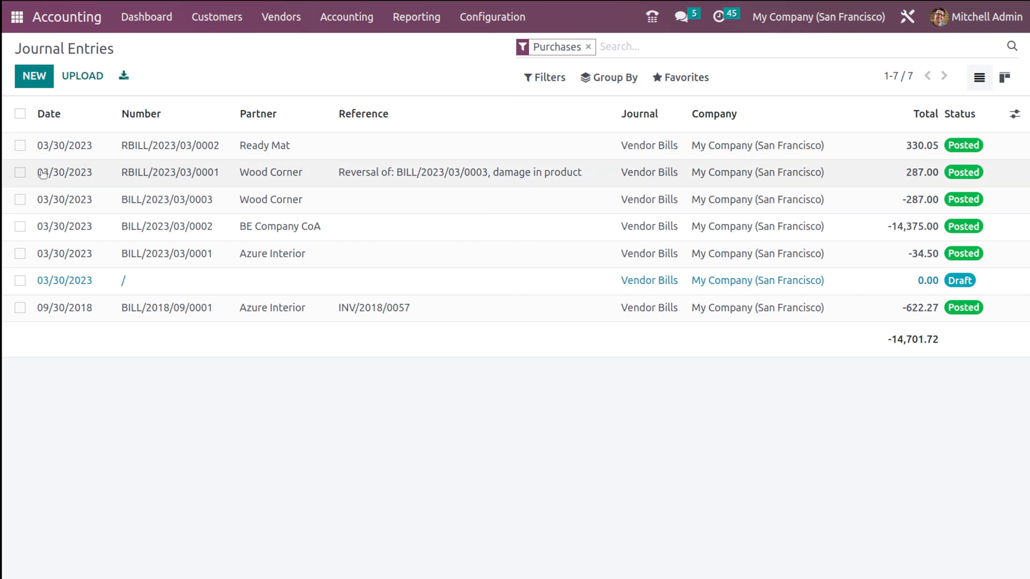